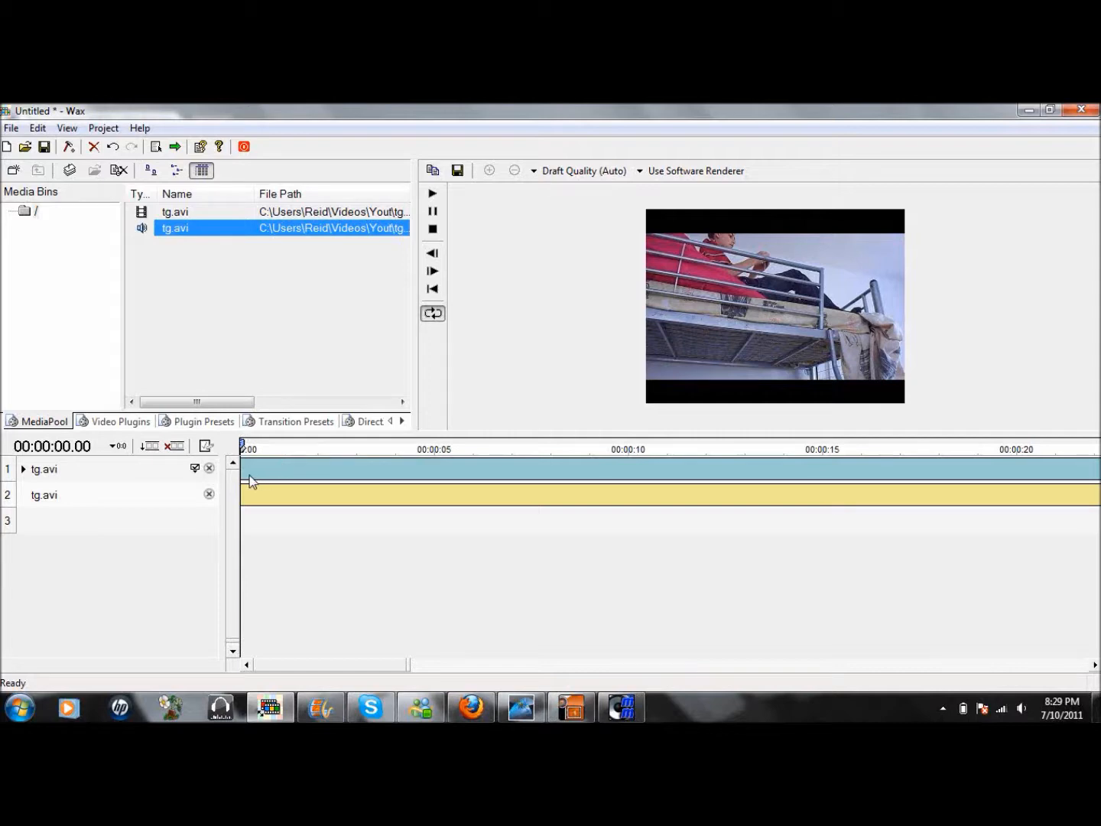
Step: Scrub through the first ten seconds of the tg.avi clip on the timeline and view the available video plugins
drag(291, 447, 314, 451)
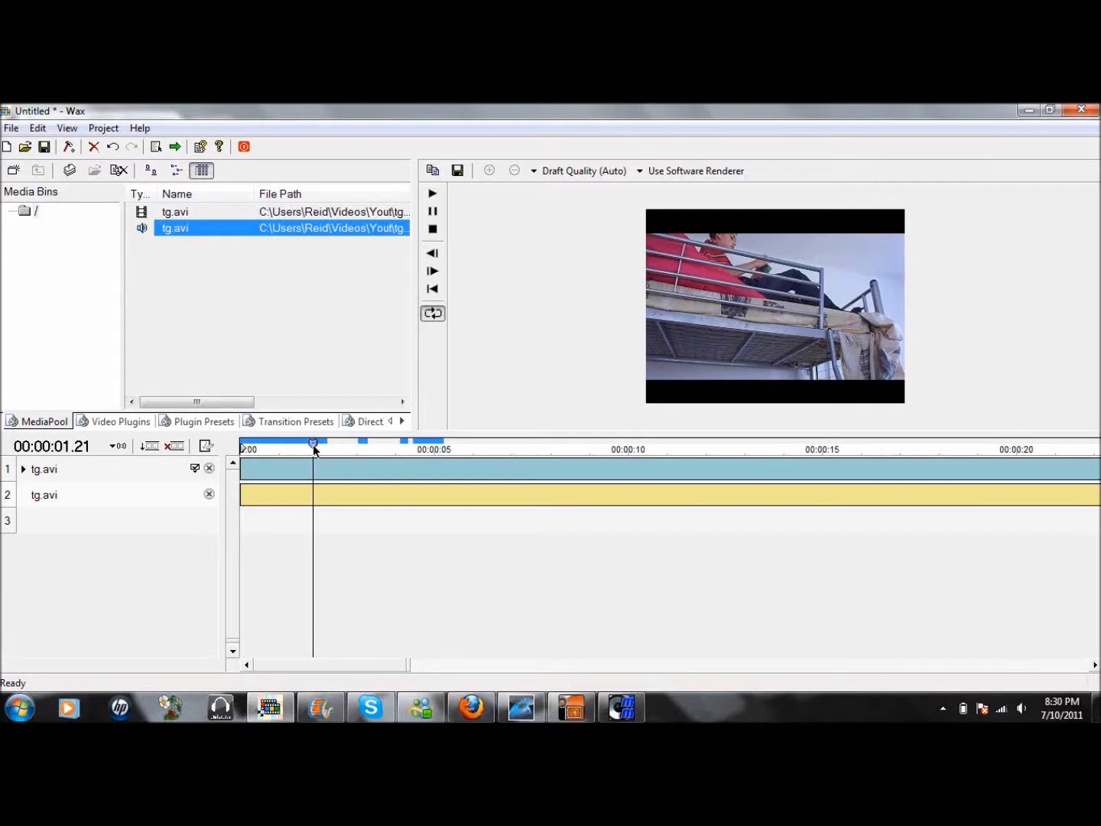
click(122, 421)
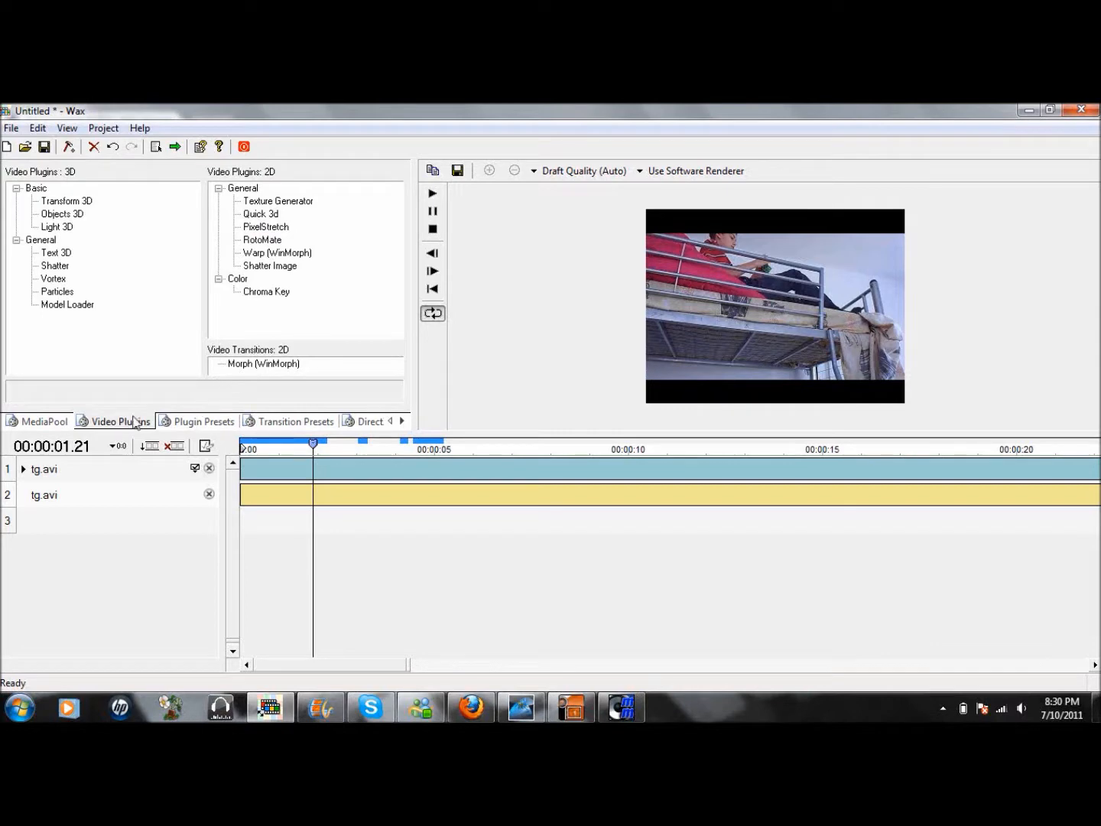
click(49, 425)
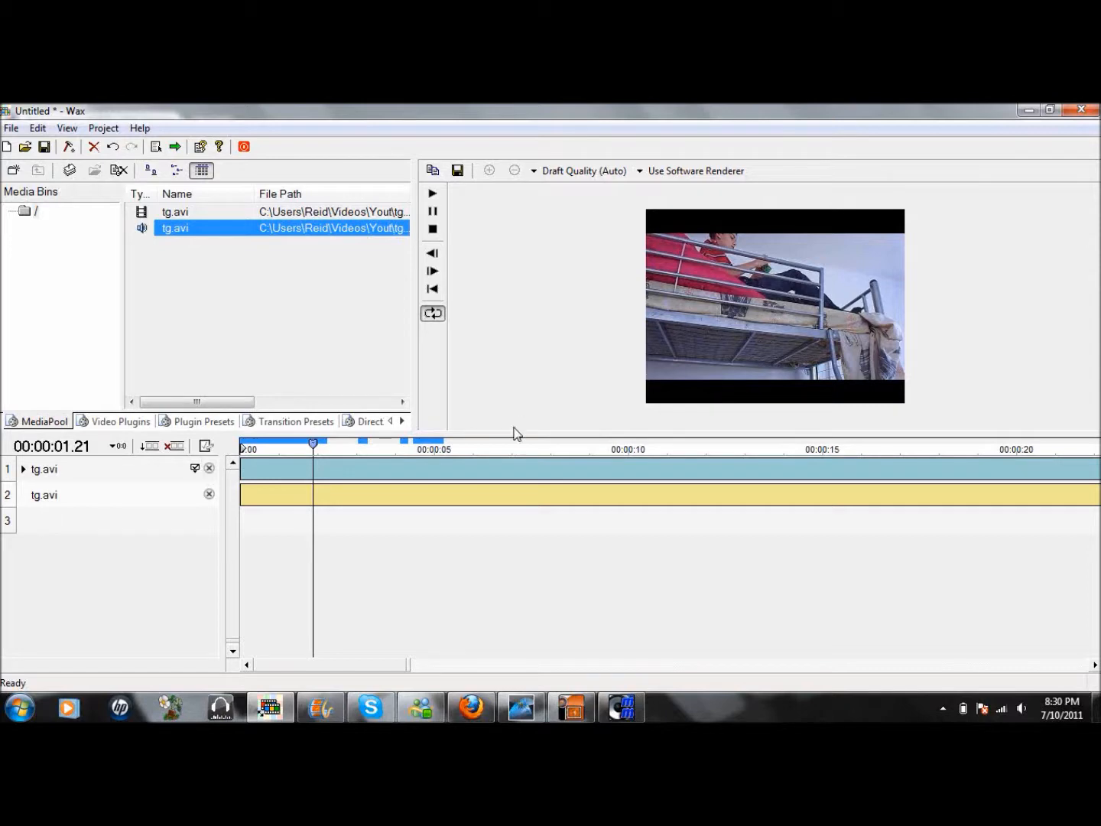
drag(343, 451, 597, 448)
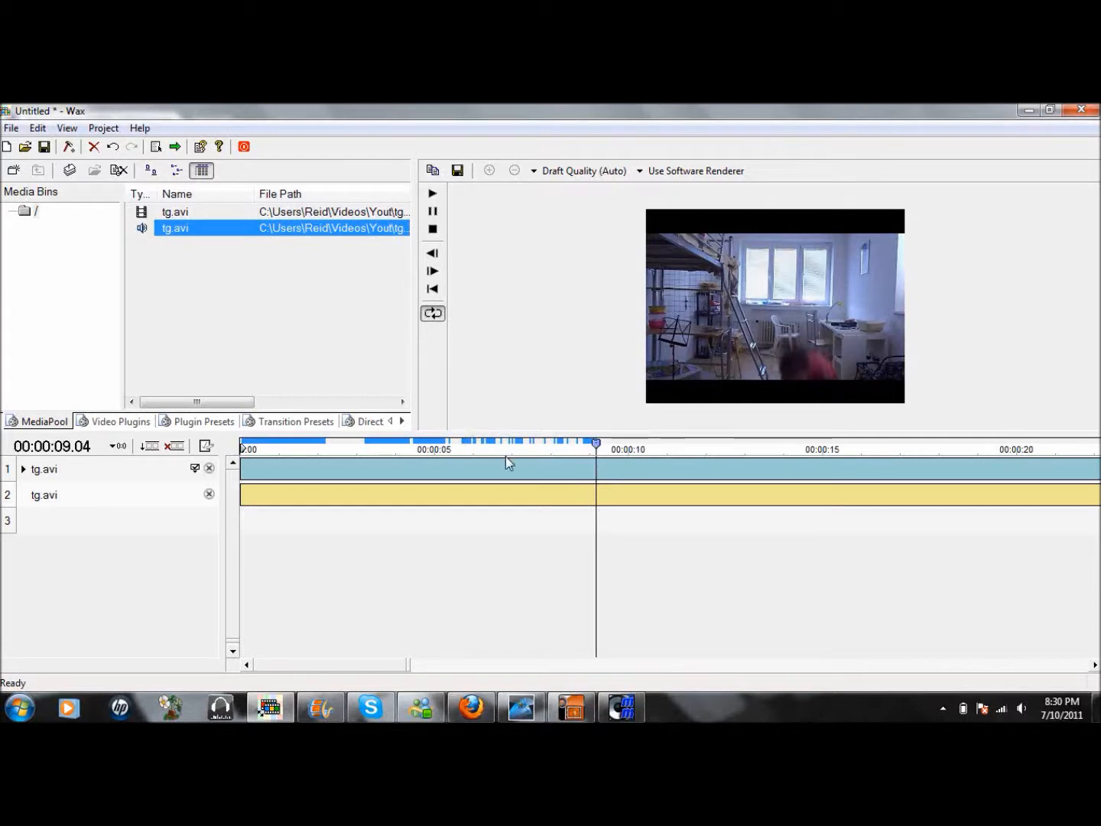
drag(609, 444, 567, 444)
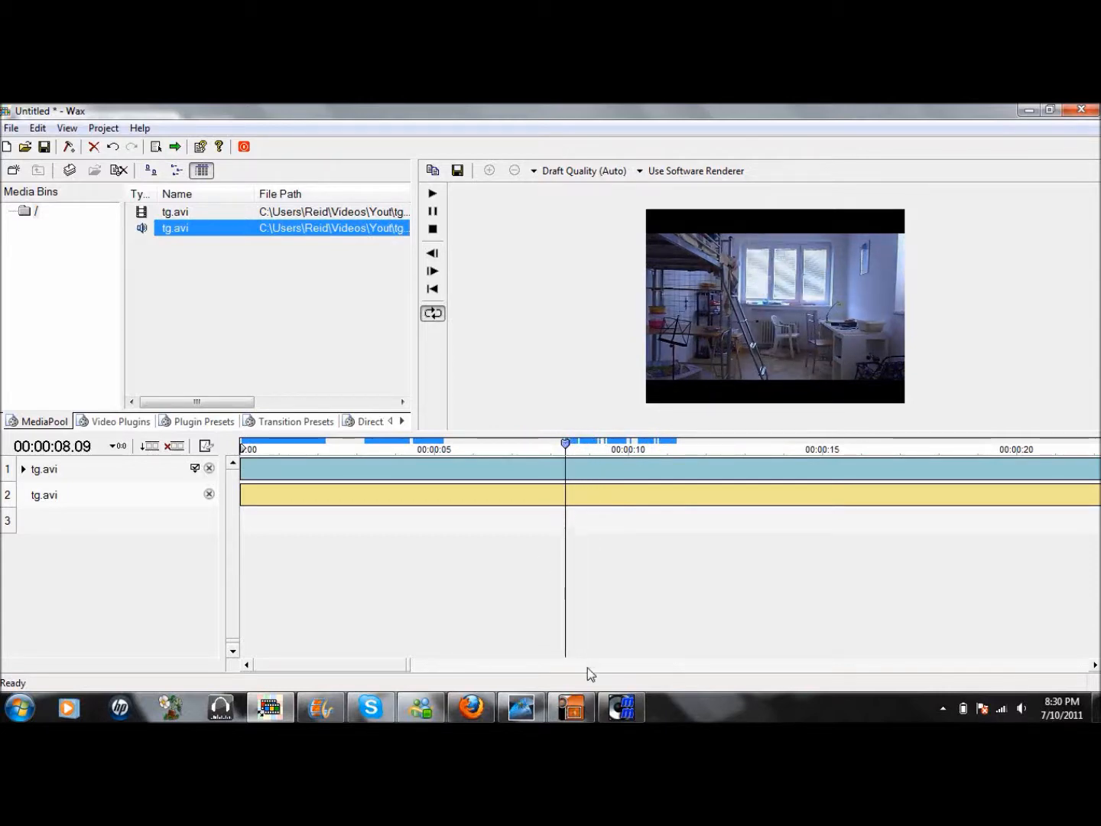
Step: Switch to Movie Edit Pro 14 and set the tg.avi clip's contrast to 67, brightness to 57 and selective brightness (gamma) to 39
click(575, 711)
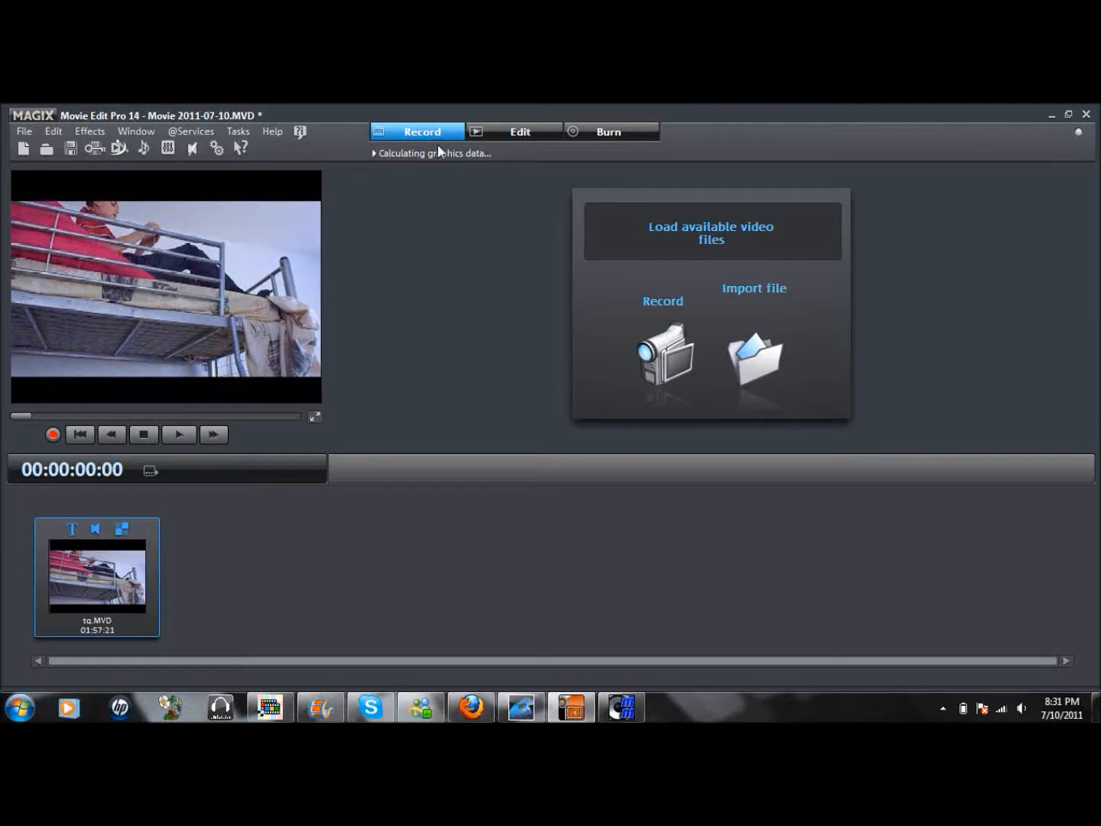
click(491, 134)
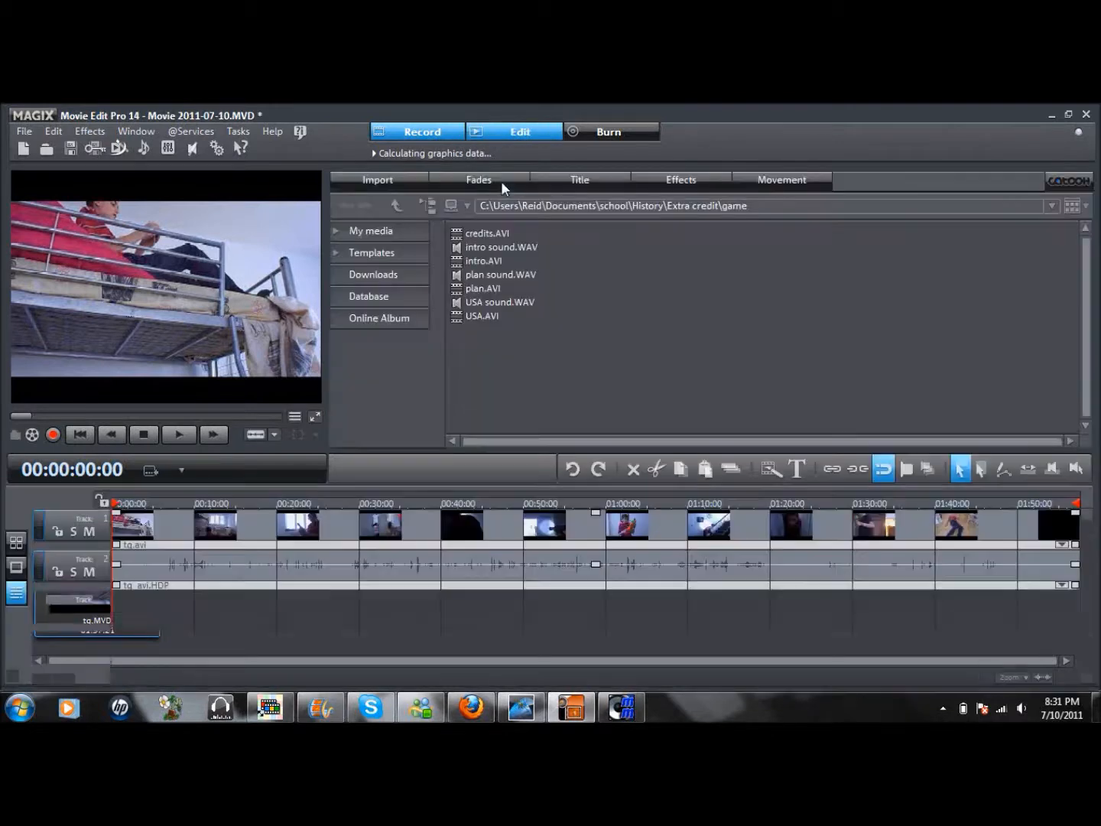
double_click(288, 527)
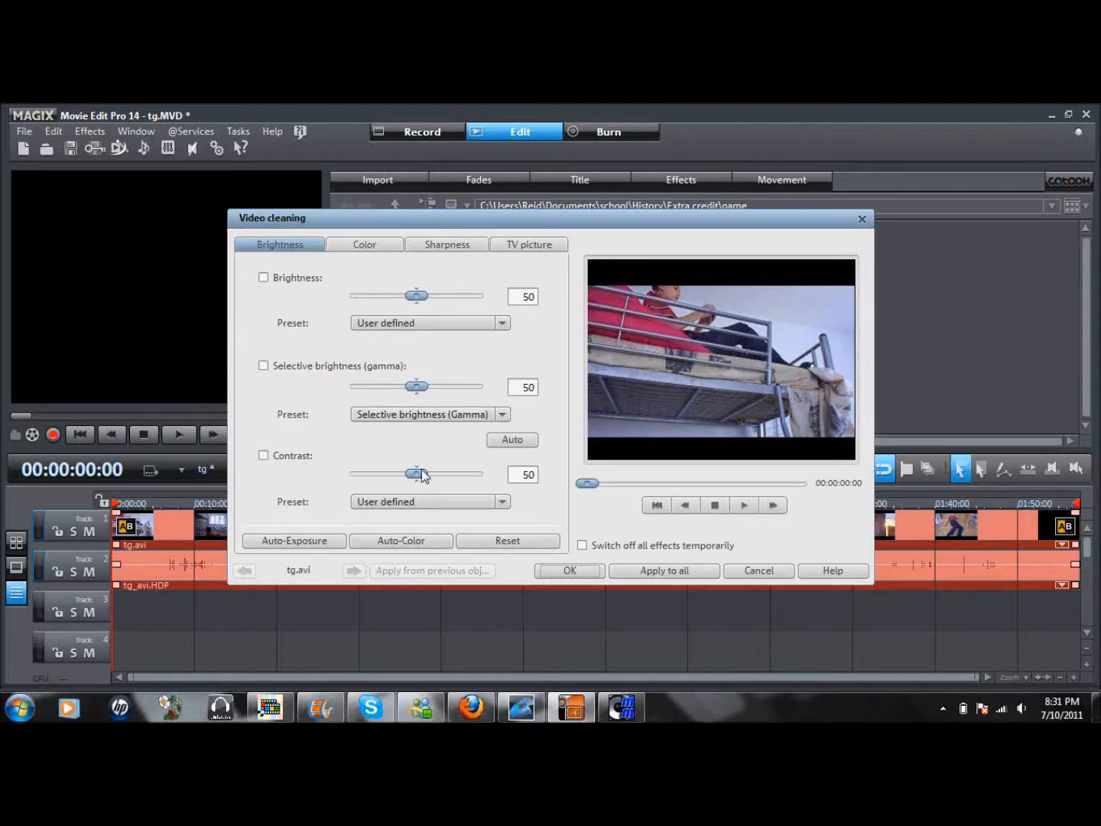
drag(422, 476, 437, 478)
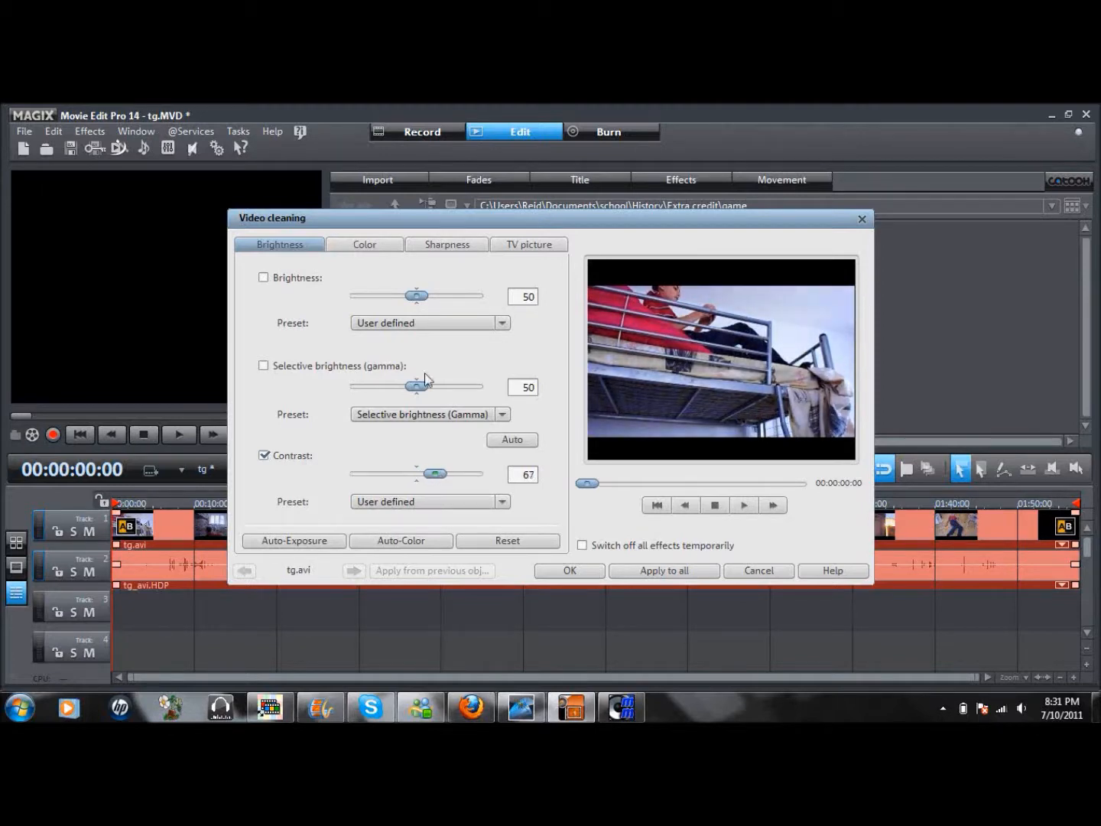
drag(418, 295, 430, 295)
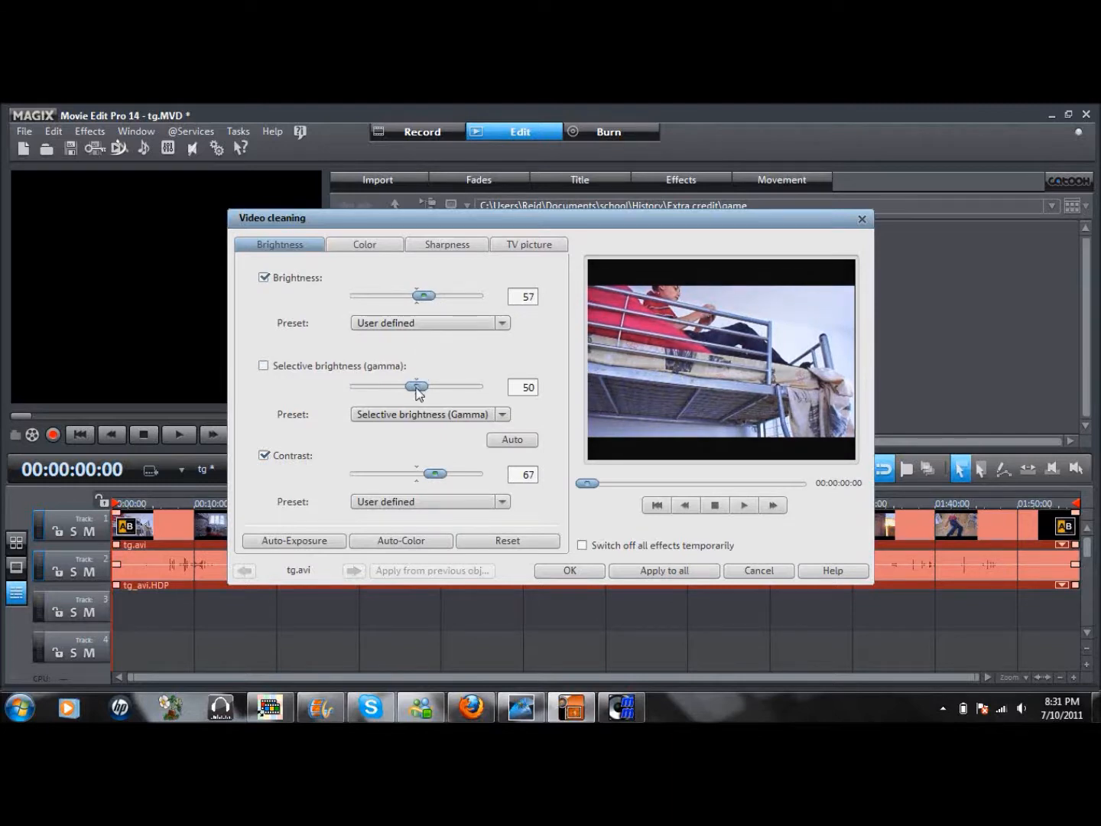
drag(417, 390, 411, 389)
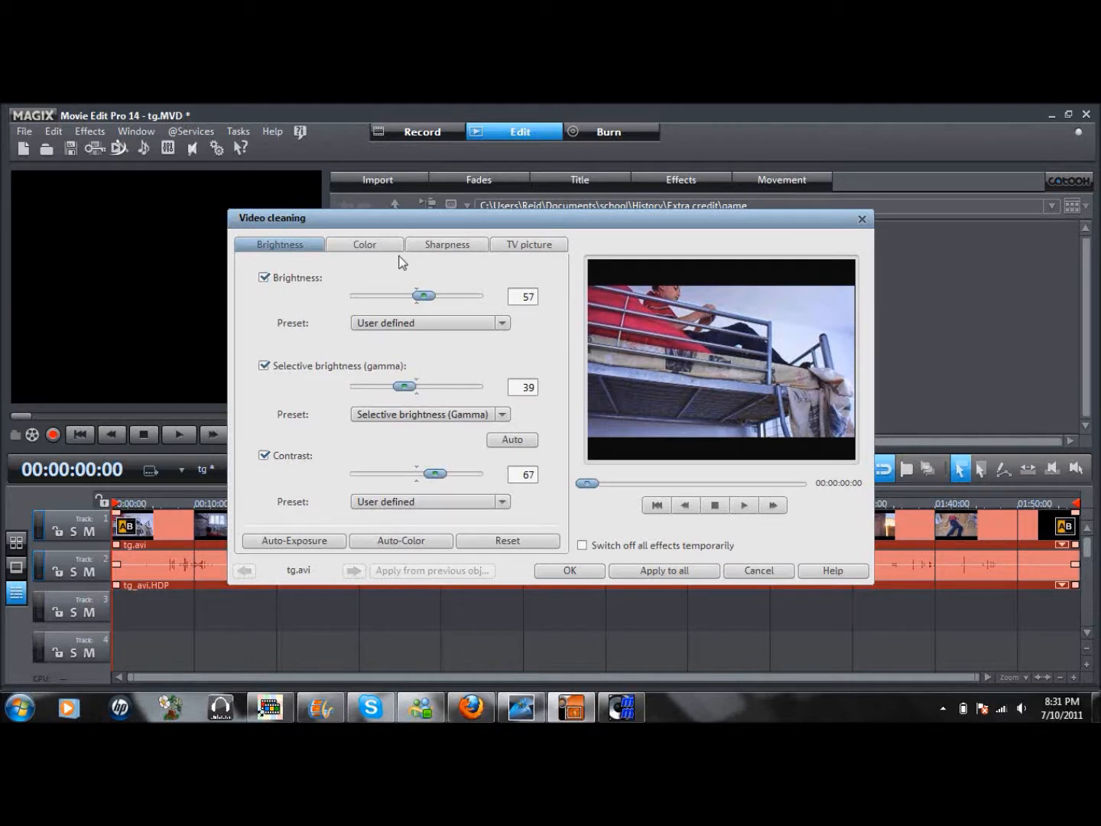
Step: Try a saturation of 0 on the clip, reset the color settings, and set the saturation to 62
click(375, 246)
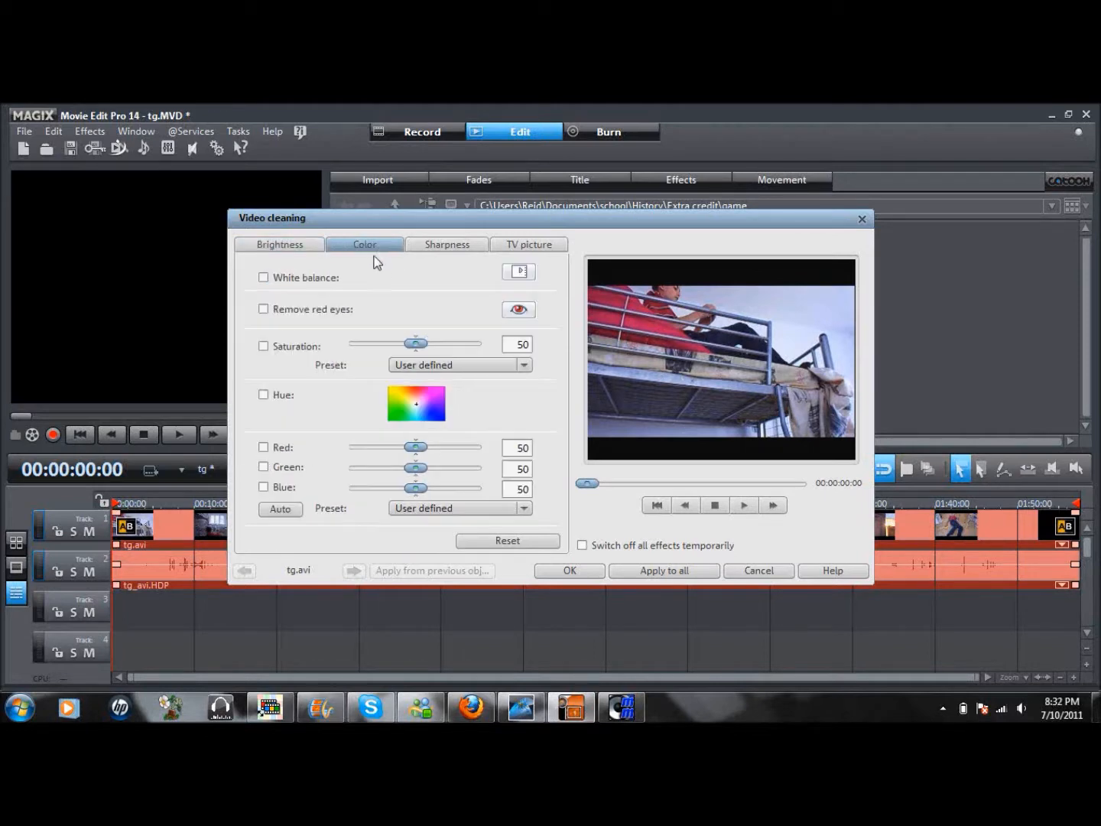
drag(418, 347, 363, 352)
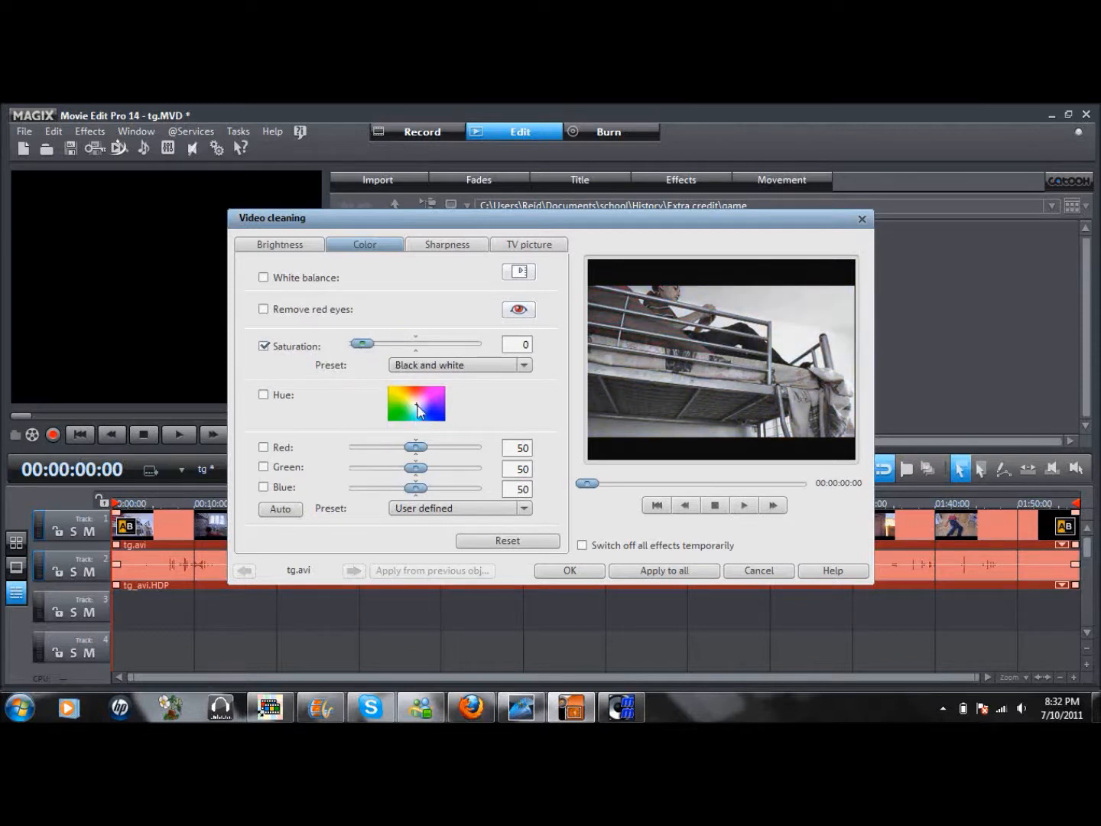
click(417, 405)
click(417, 403)
click(494, 541)
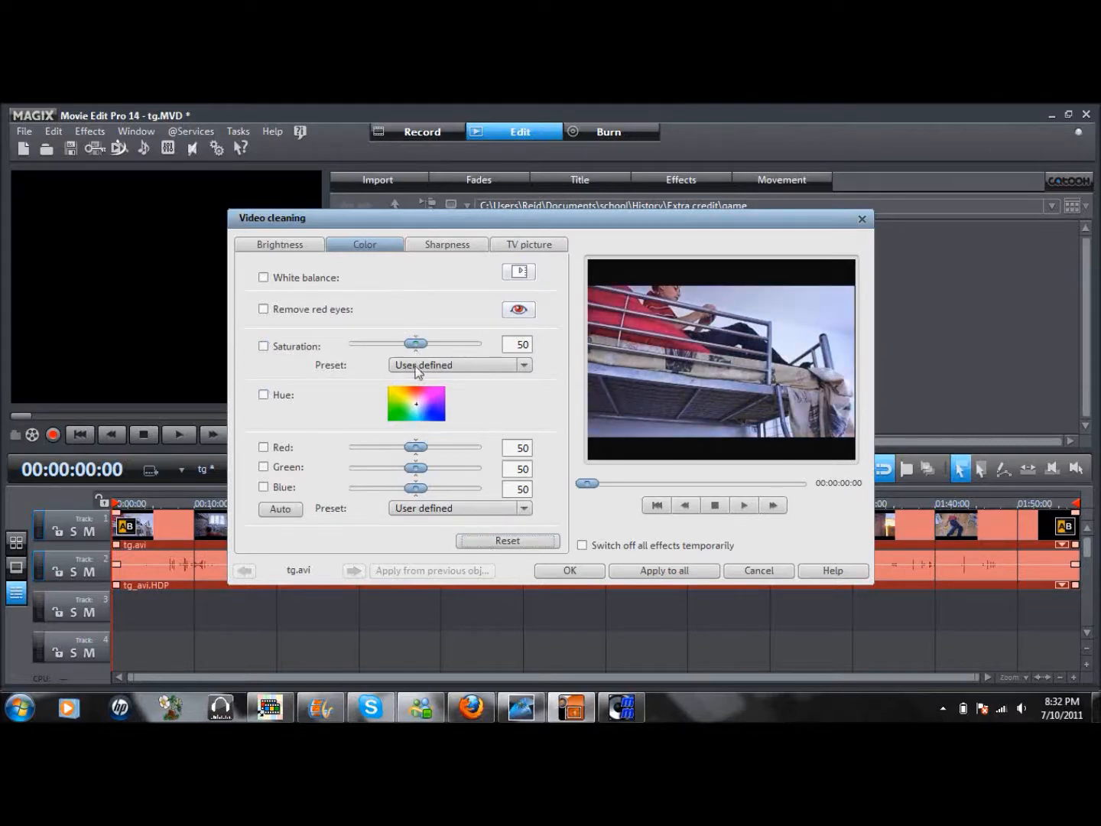
drag(417, 350, 427, 347)
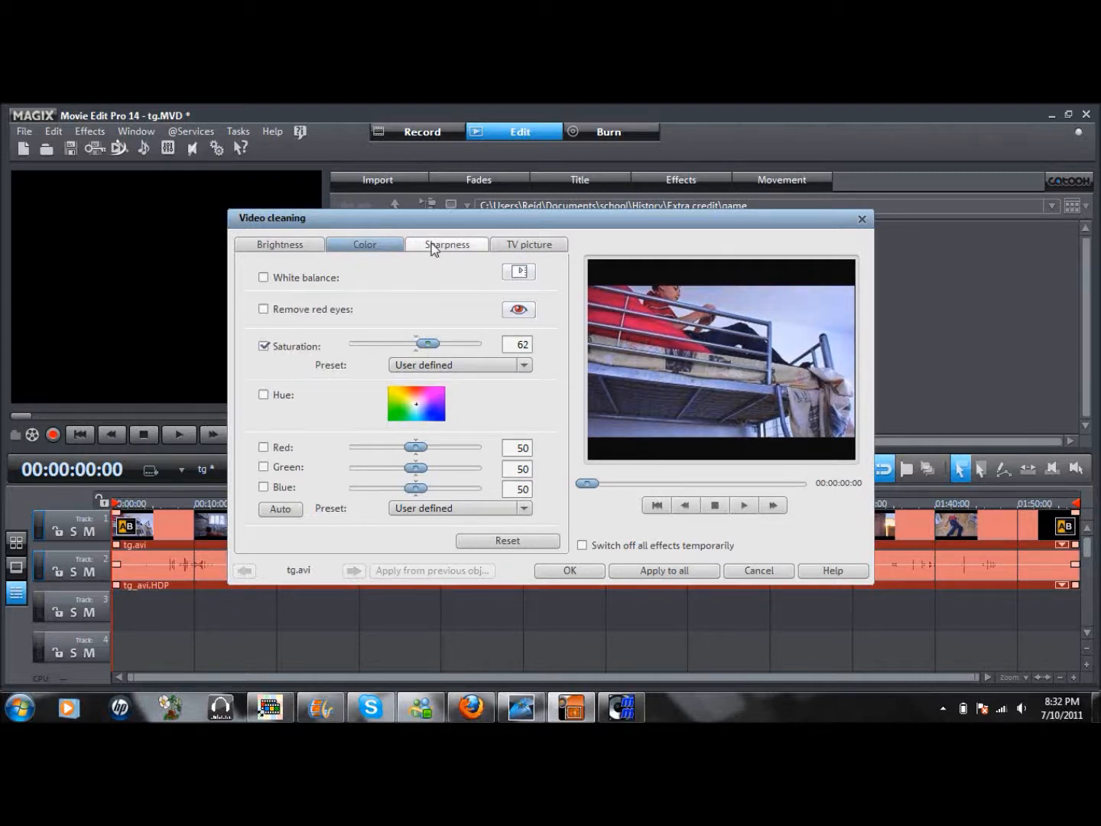
Step: Reduce the clip's contrast to 63 and brightness to 54, and try out the red color adjustment
click(306, 245)
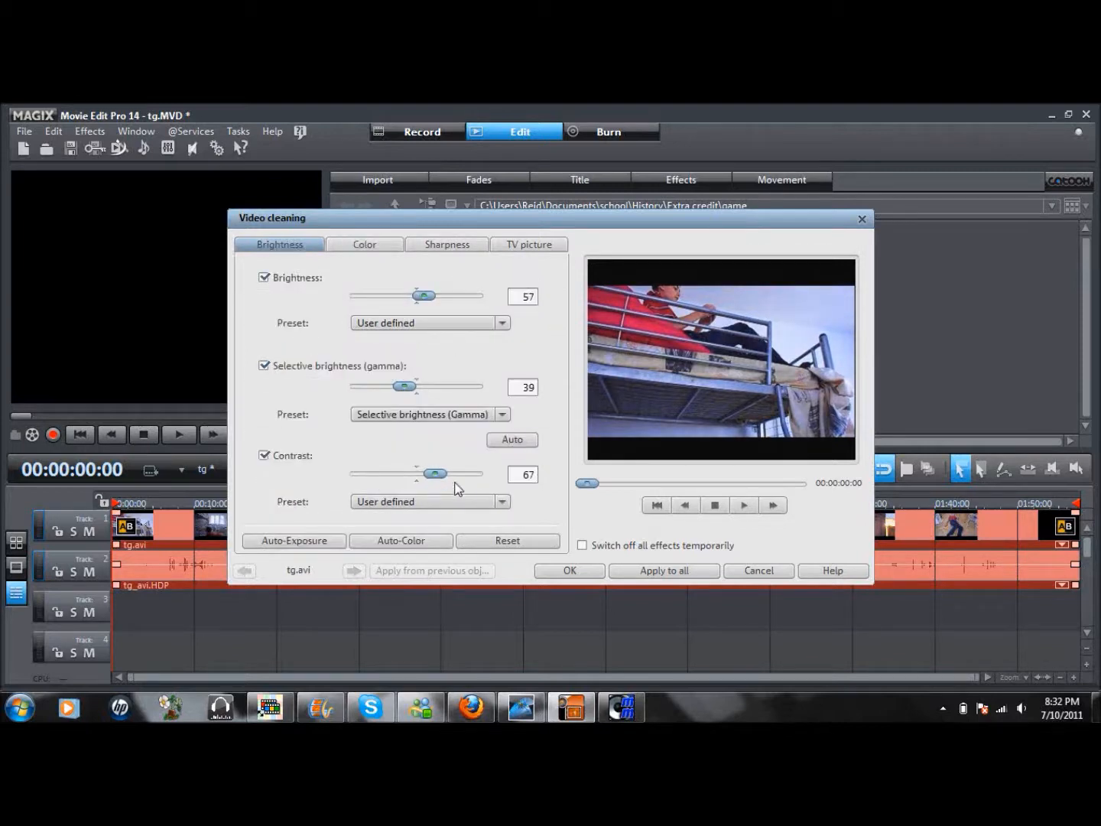
drag(436, 474, 433, 476)
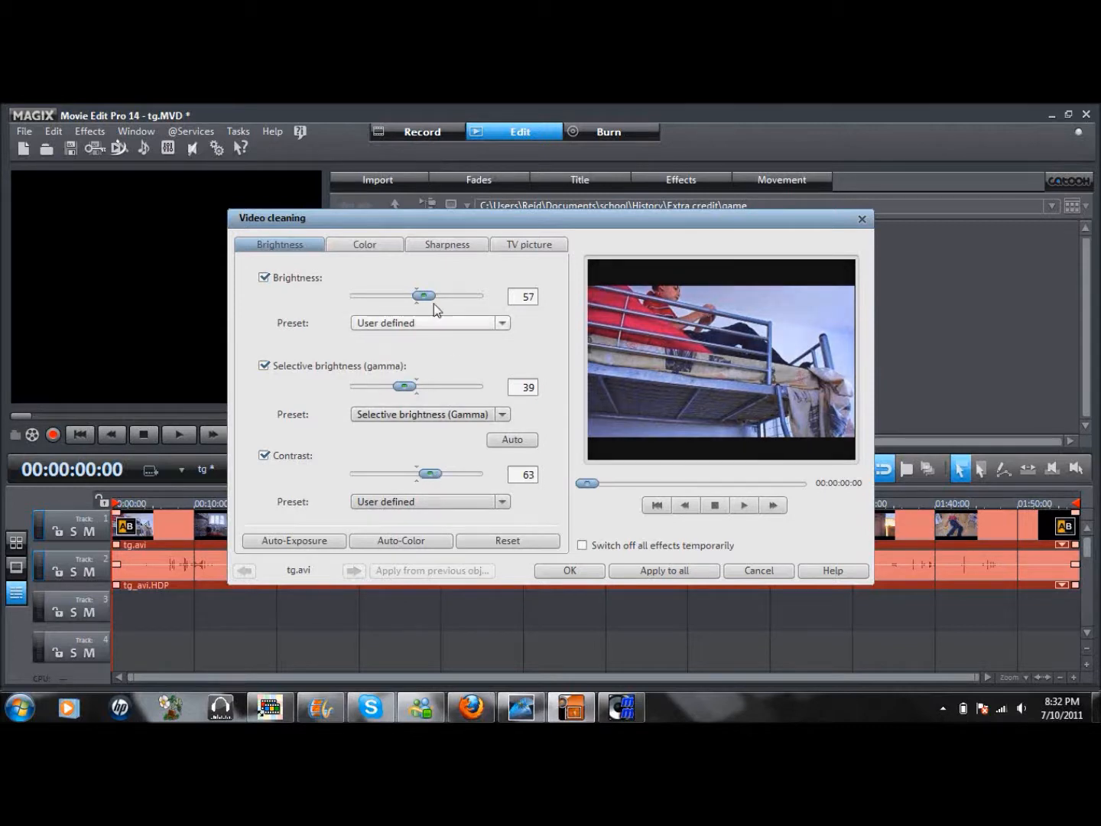
drag(425, 298, 422, 301)
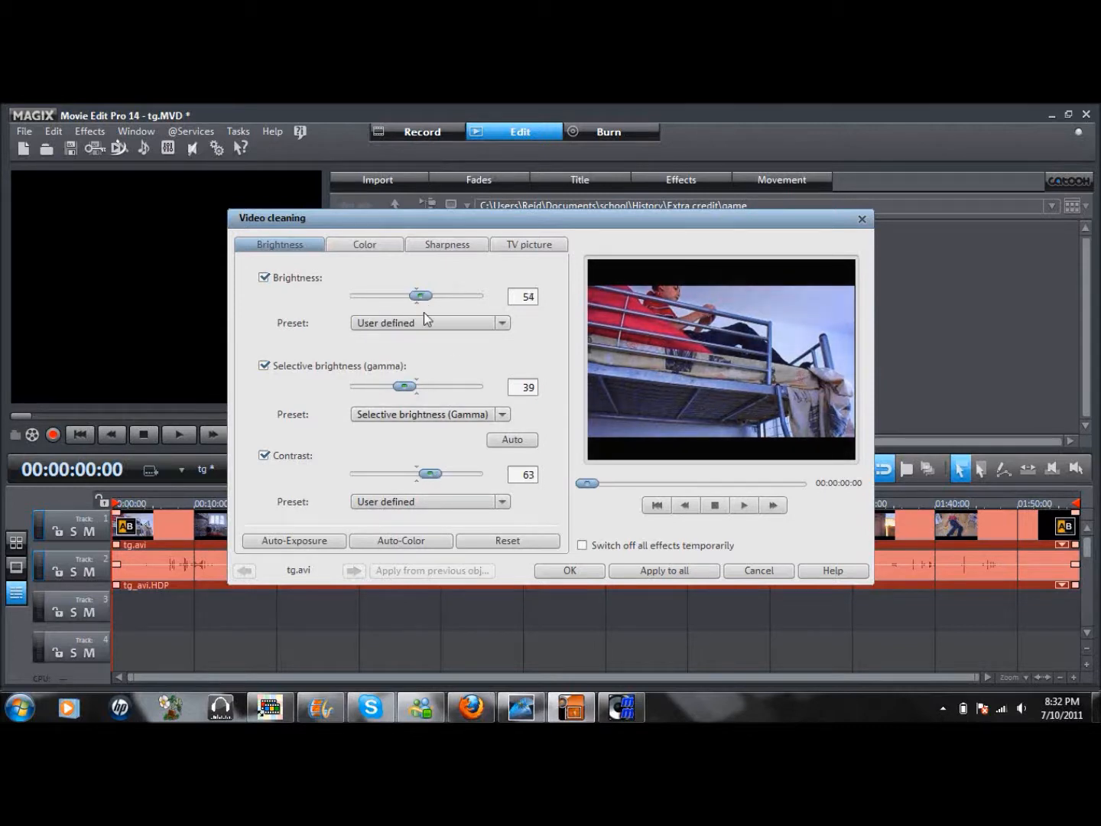
click(403, 244)
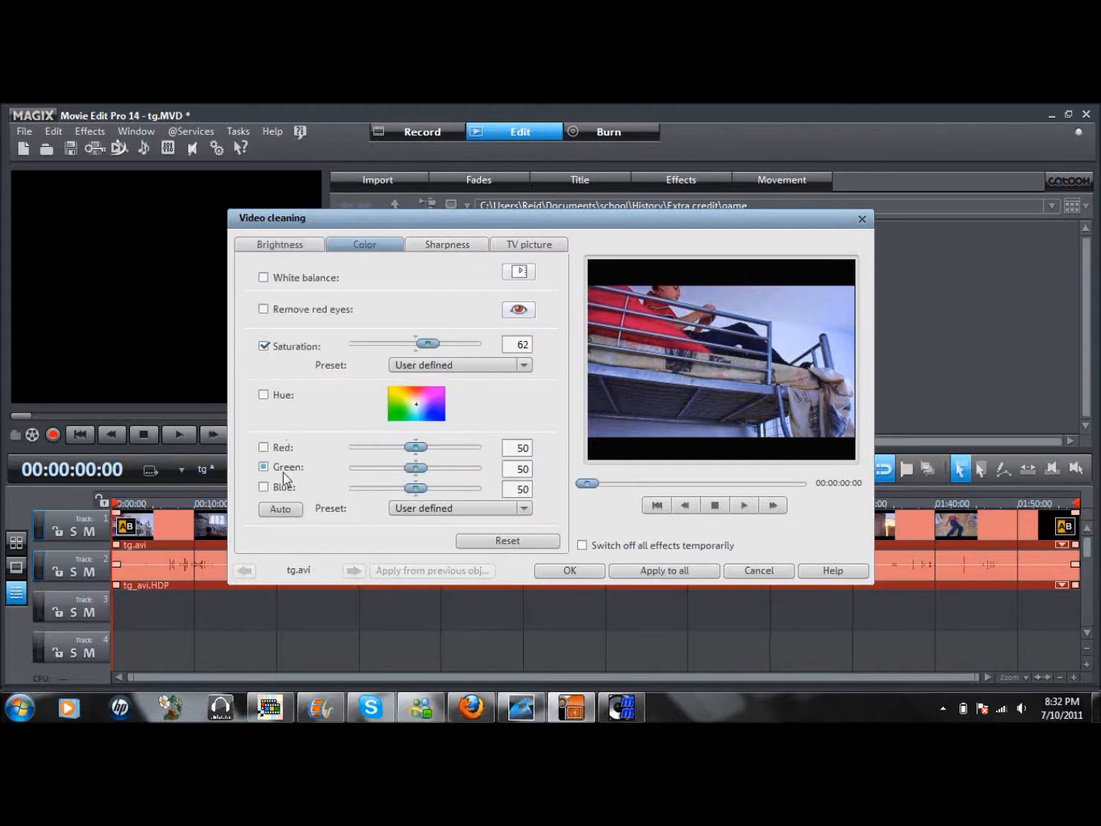
mouse_move(415, 448)
mouse_down()
mouse_move(455, 449)
mouse_move(414, 453)
mouse_up()
Step: Try out the clip's sharpness and fine tuning adjustments, and set the sharpness to 62
click(458, 244)
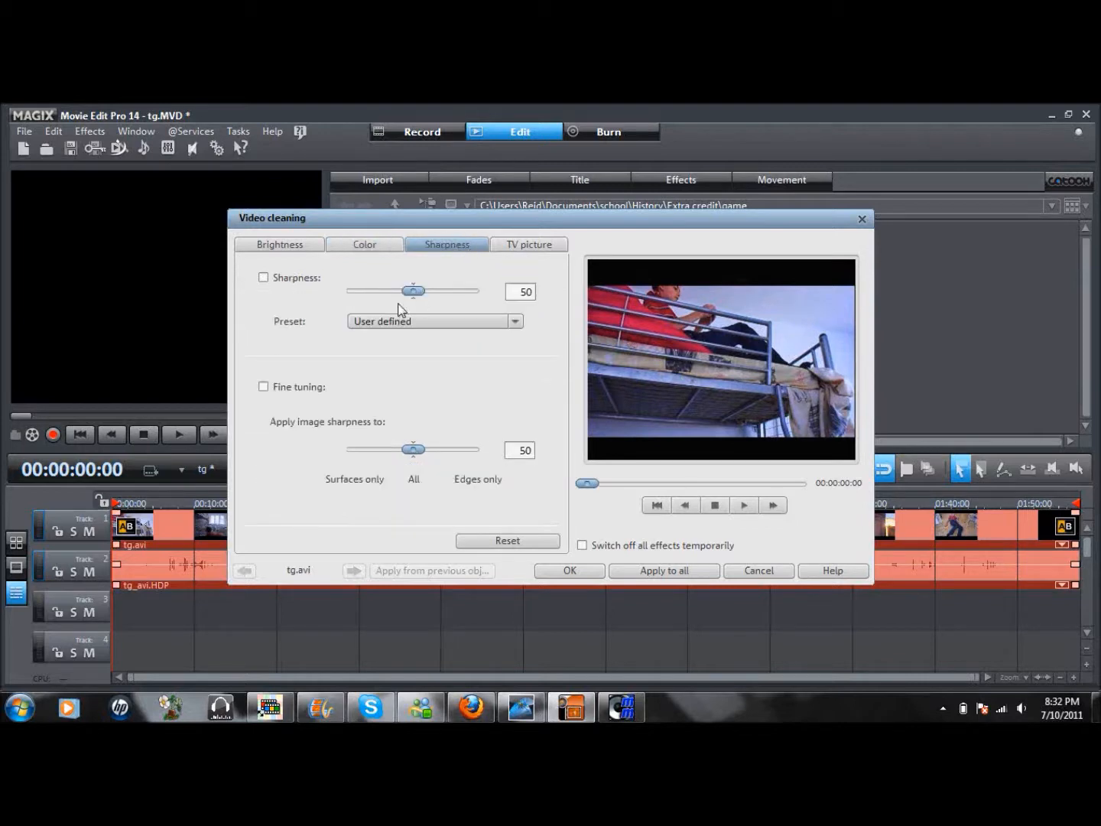
drag(410, 298, 322, 298)
mouse_move(417, 457)
mouse_down()
mouse_move(492, 455)
mouse_move(318, 457)
mouse_move(417, 457)
mouse_move(409, 456)
mouse_up()
drag(364, 296, 428, 292)
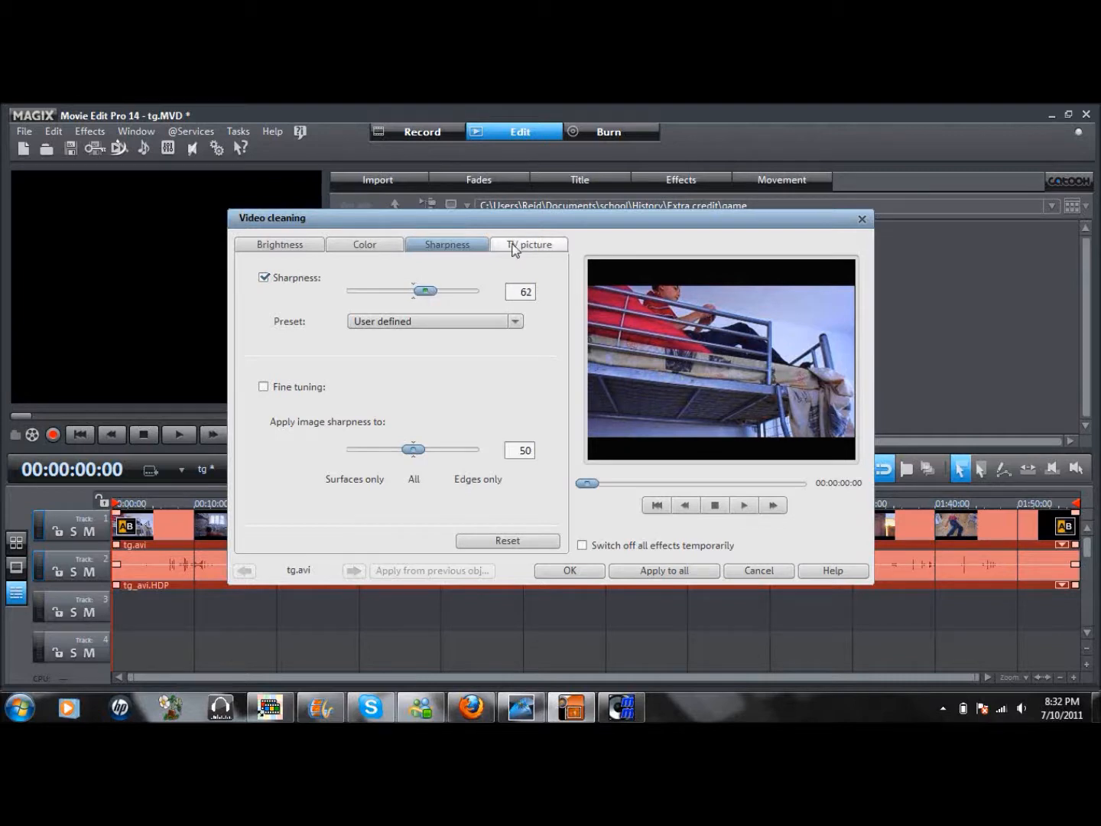
click(511, 244)
click(426, 251)
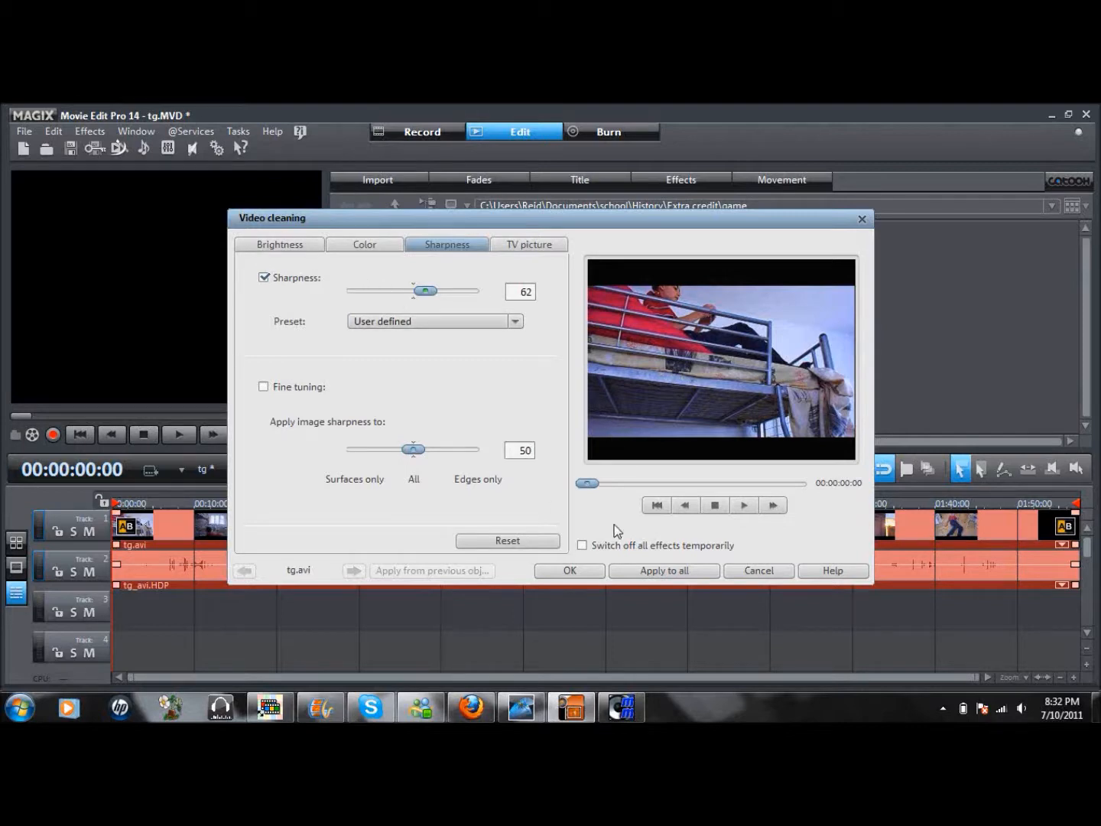
Step: Reset the sharpness, color and brightness adjustments of the clip and cancel the video cleaning
click(519, 540)
click(364, 244)
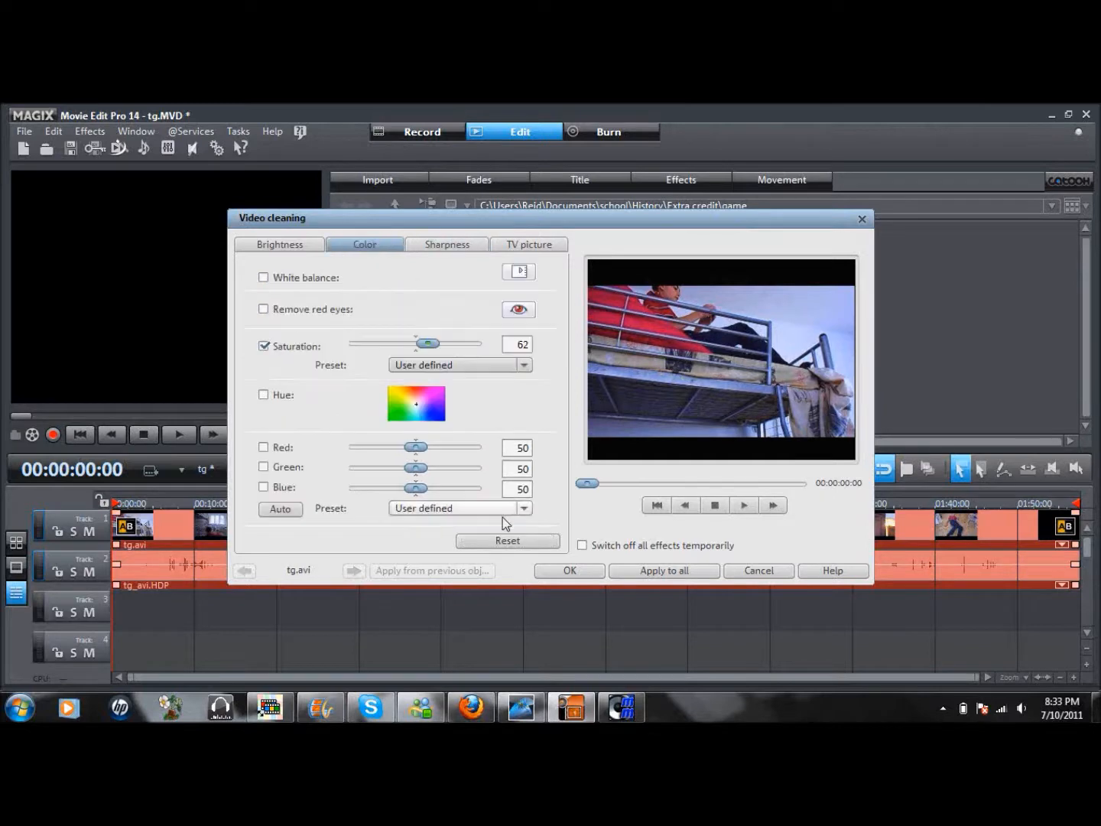
click(504, 543)
click(281, 245)
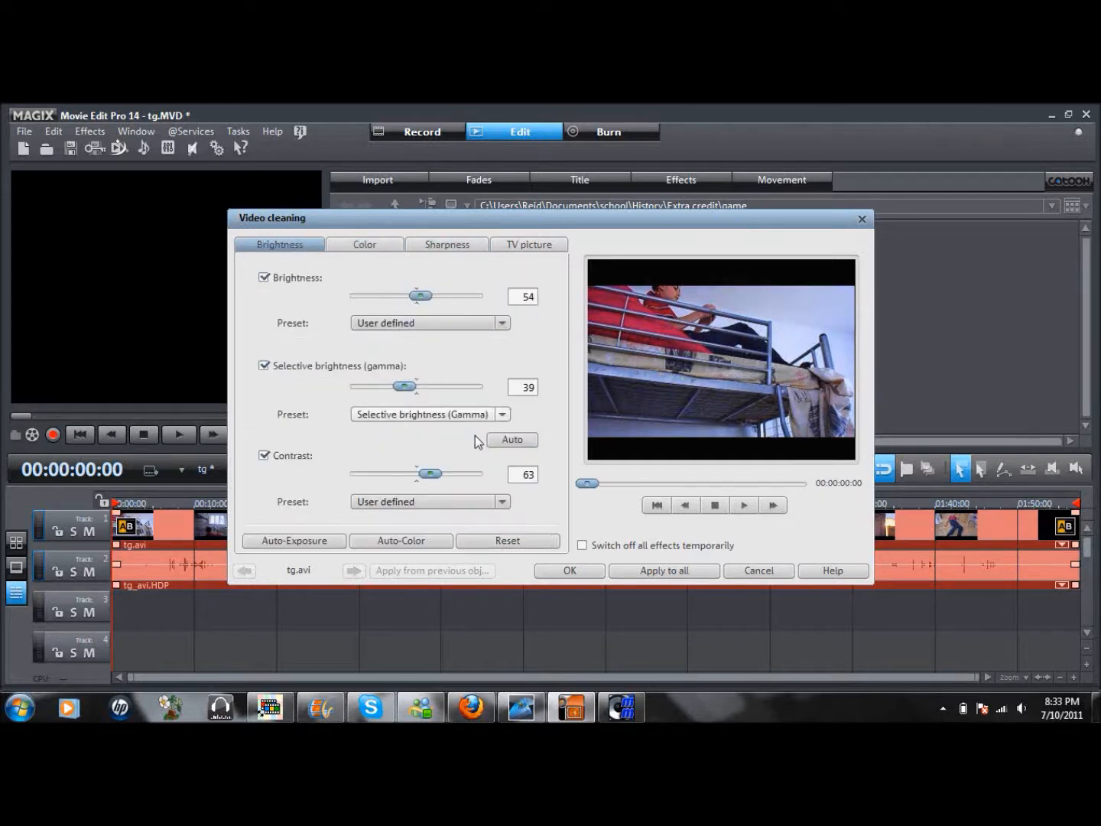
click(499, 540)
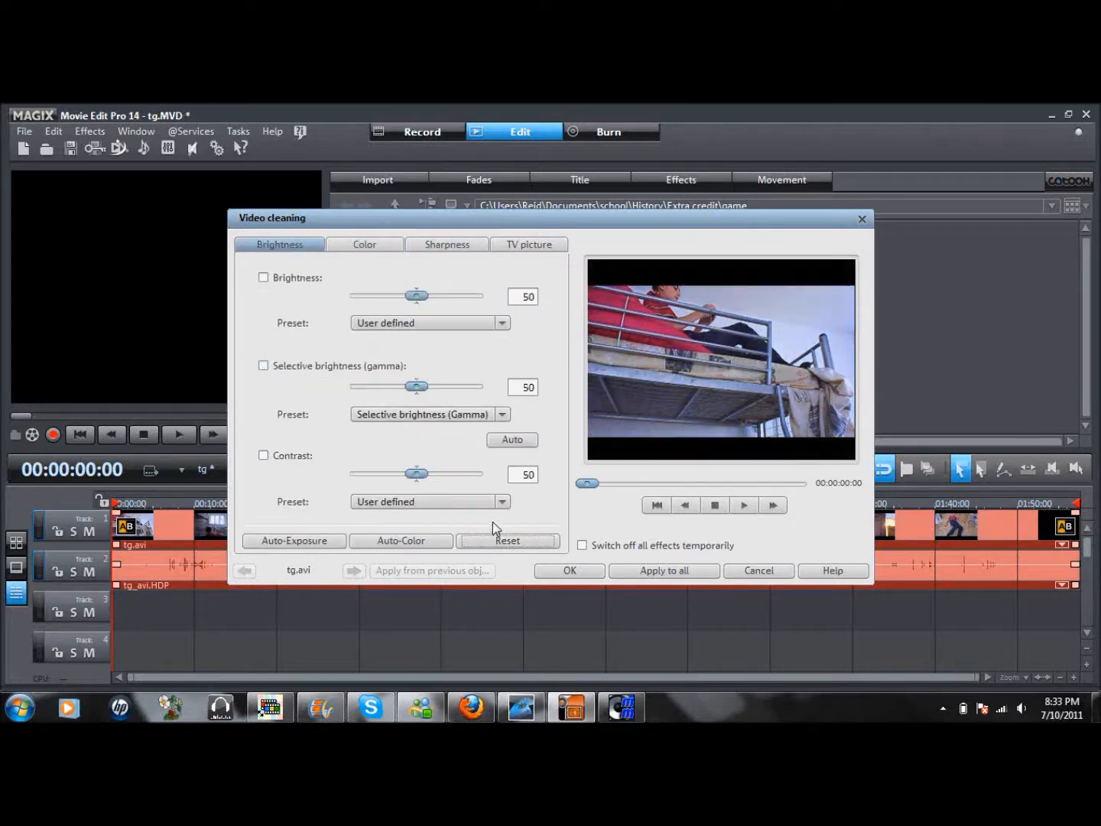
click(774, 572)
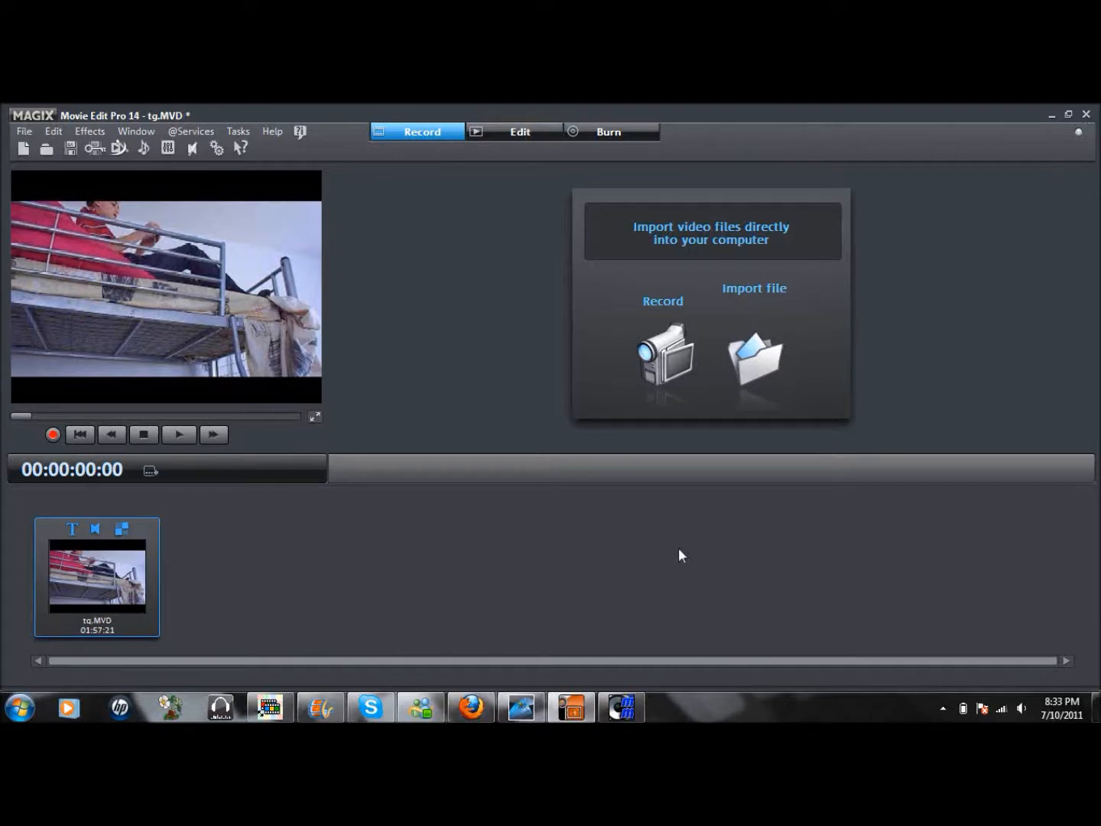
Step: Switch to MAGIX music maker and preview the tg.avi clip in the arrangement between about bars 5 and 6
click(622, 709)
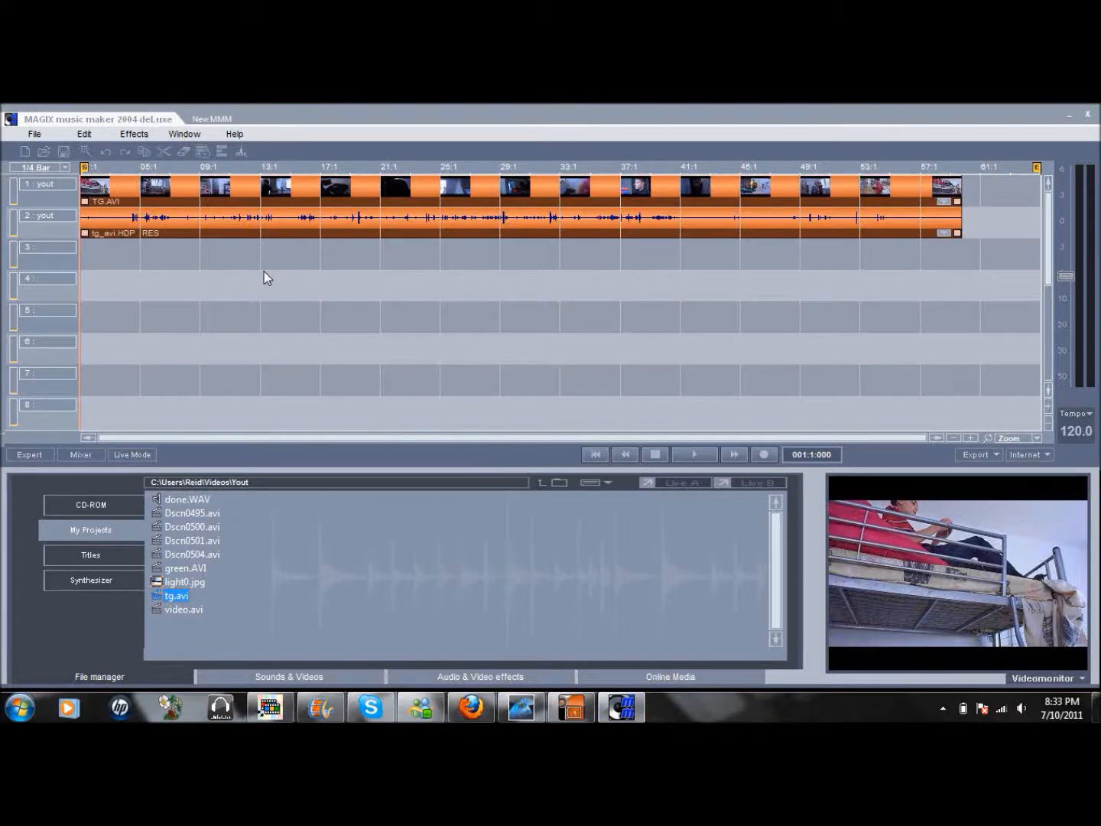
click(217, 185)
mouse_move(222, 189)
mouse_down()
mouse_move(232, 188)
mouse_move(204, 189)
mouse_up()
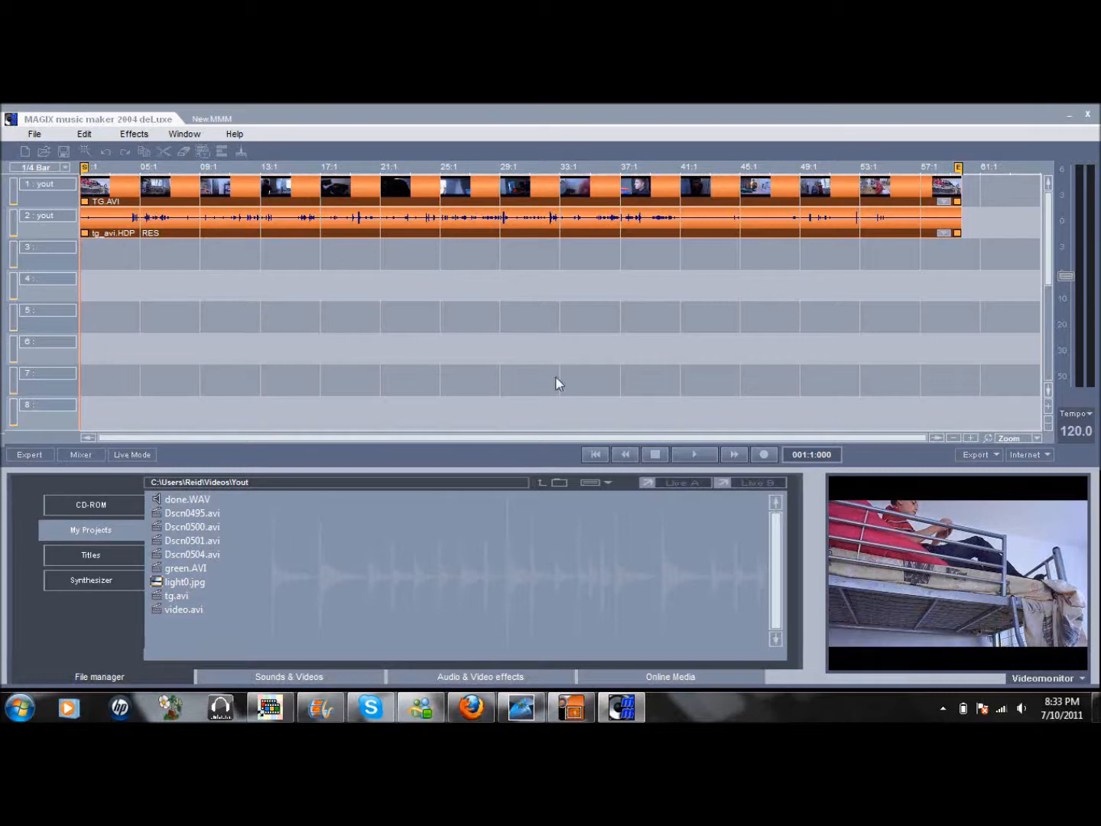
click(972, 436)
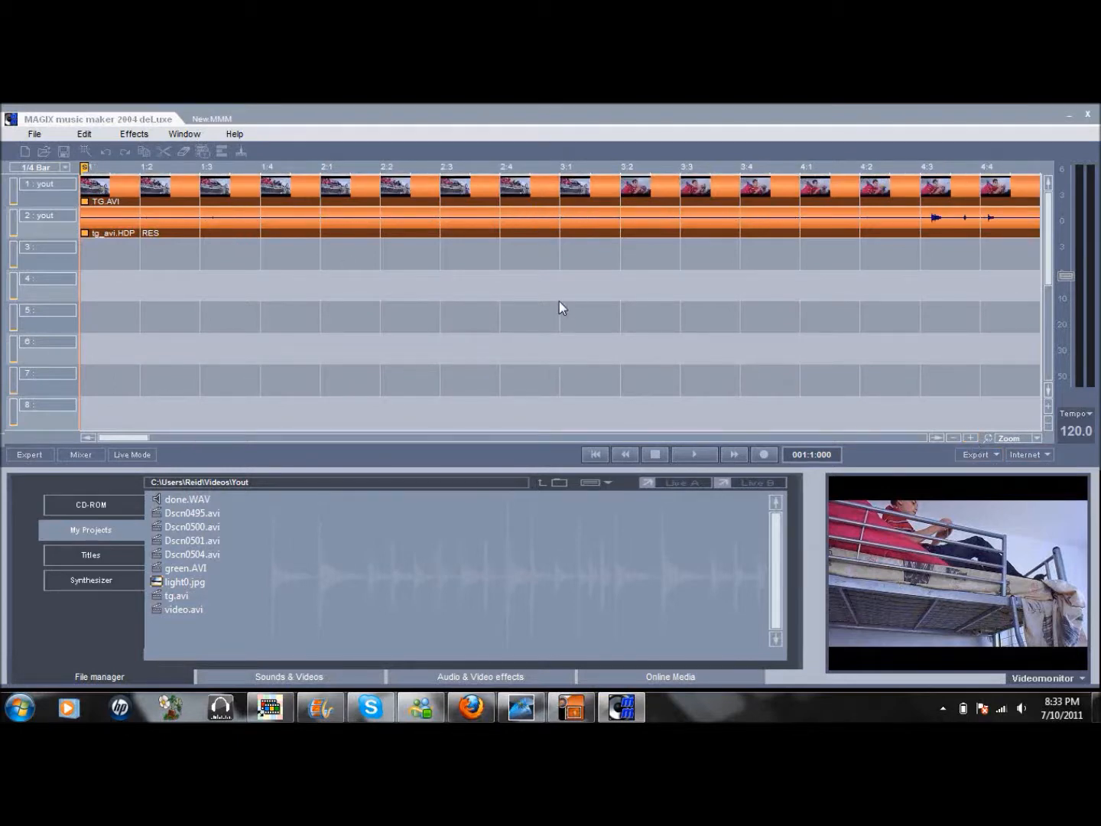
drag(123, 437, 169, 429)
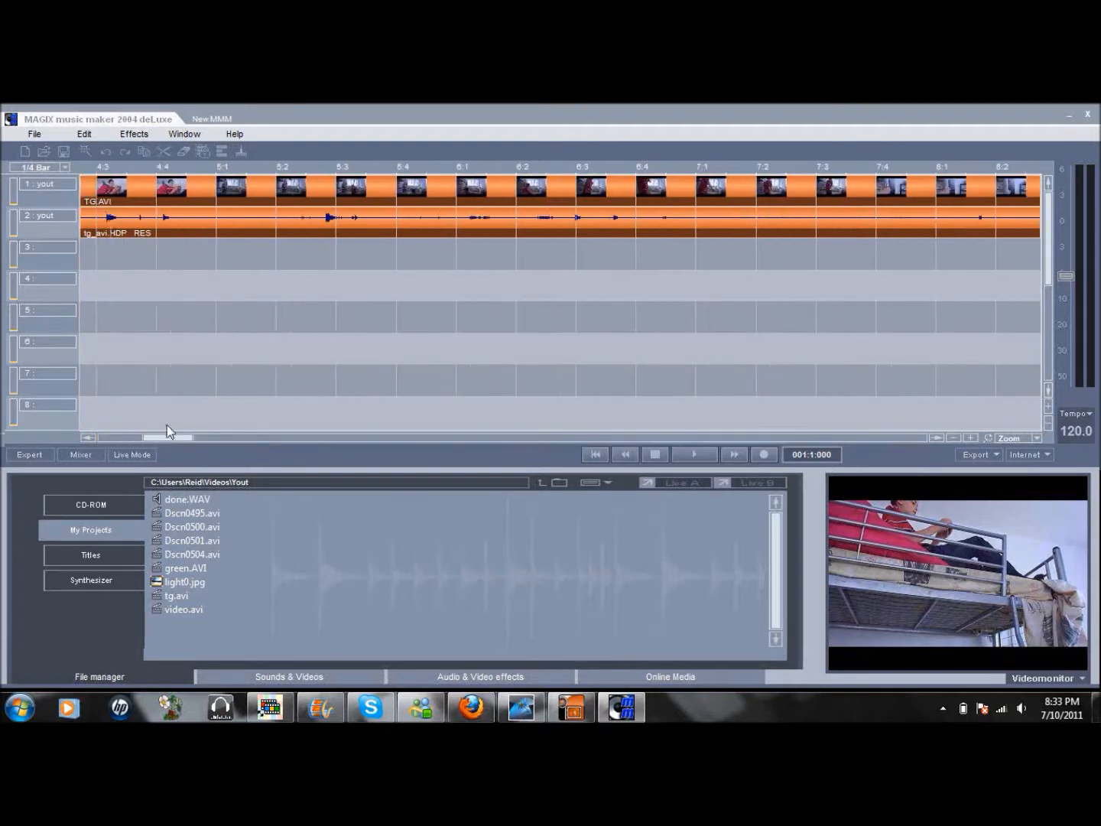
click(320, 168)
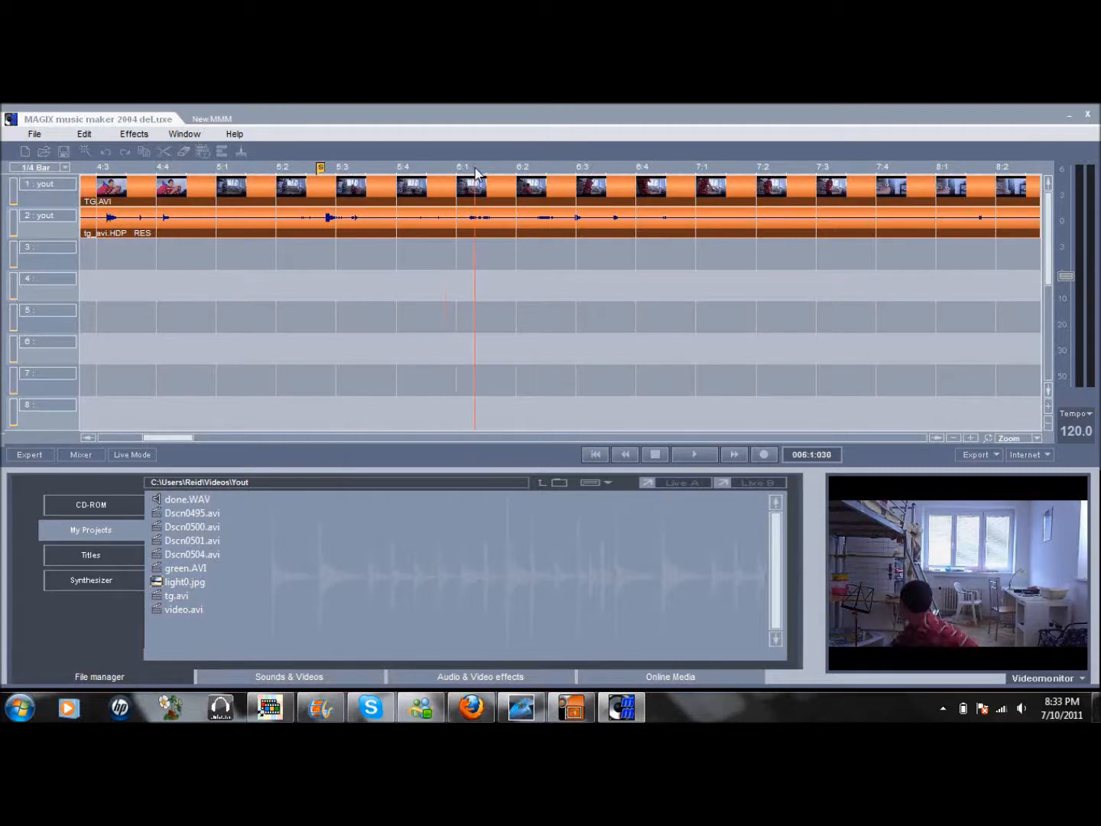
click(575, 168)
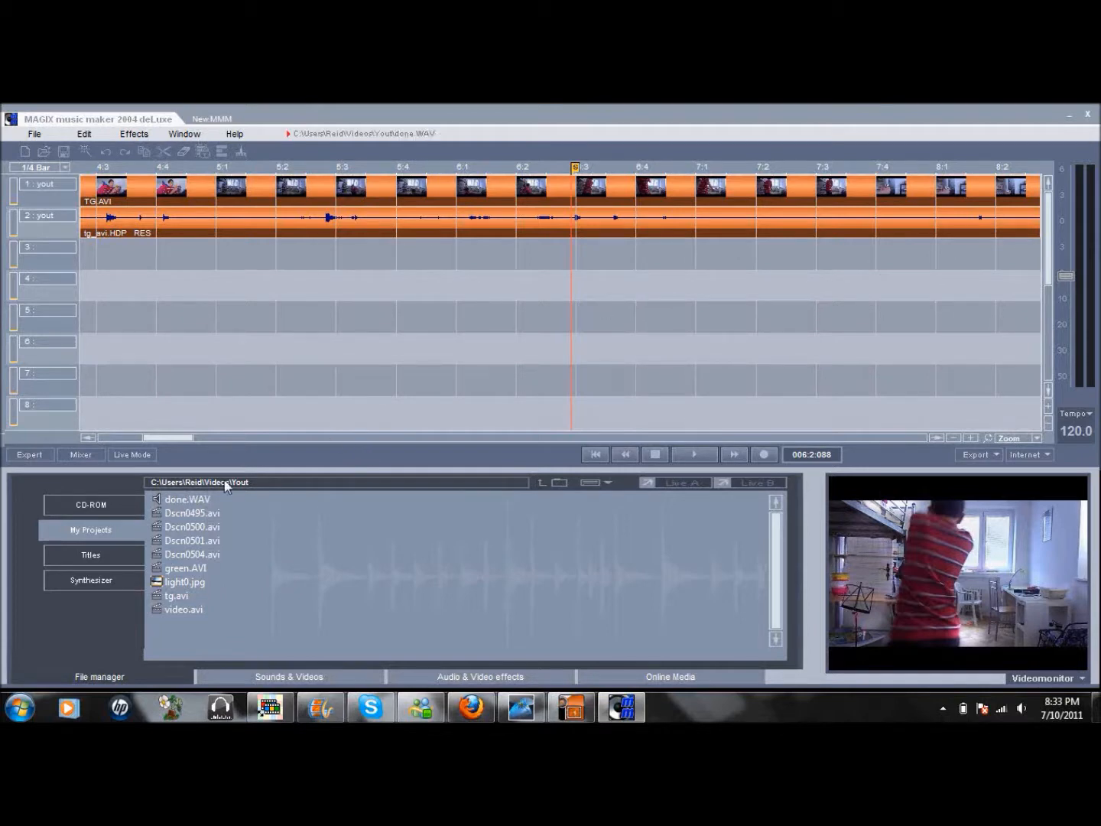
Step: Add the done.WAV sound to track 3 and align its start with the beginning of the tg.avi clip
click(178, 501)
drag(327, 424, 237, 254)
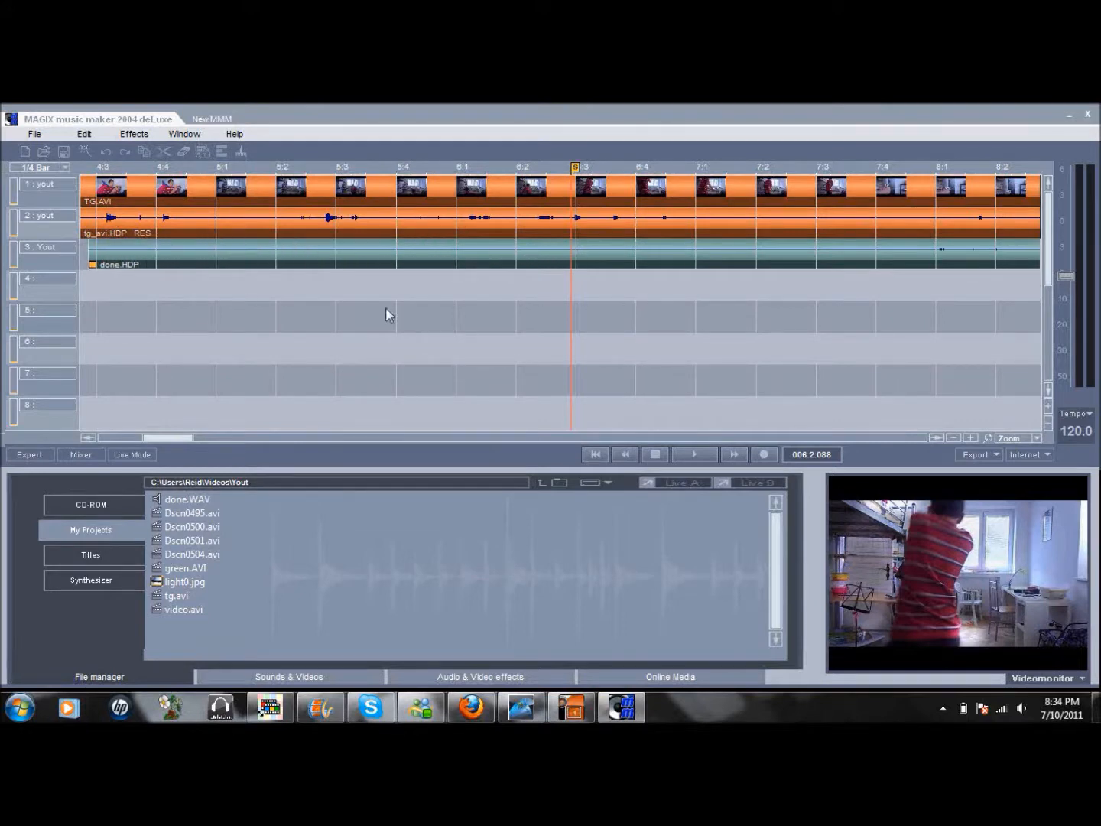
drag(183, 433, 133, 443)
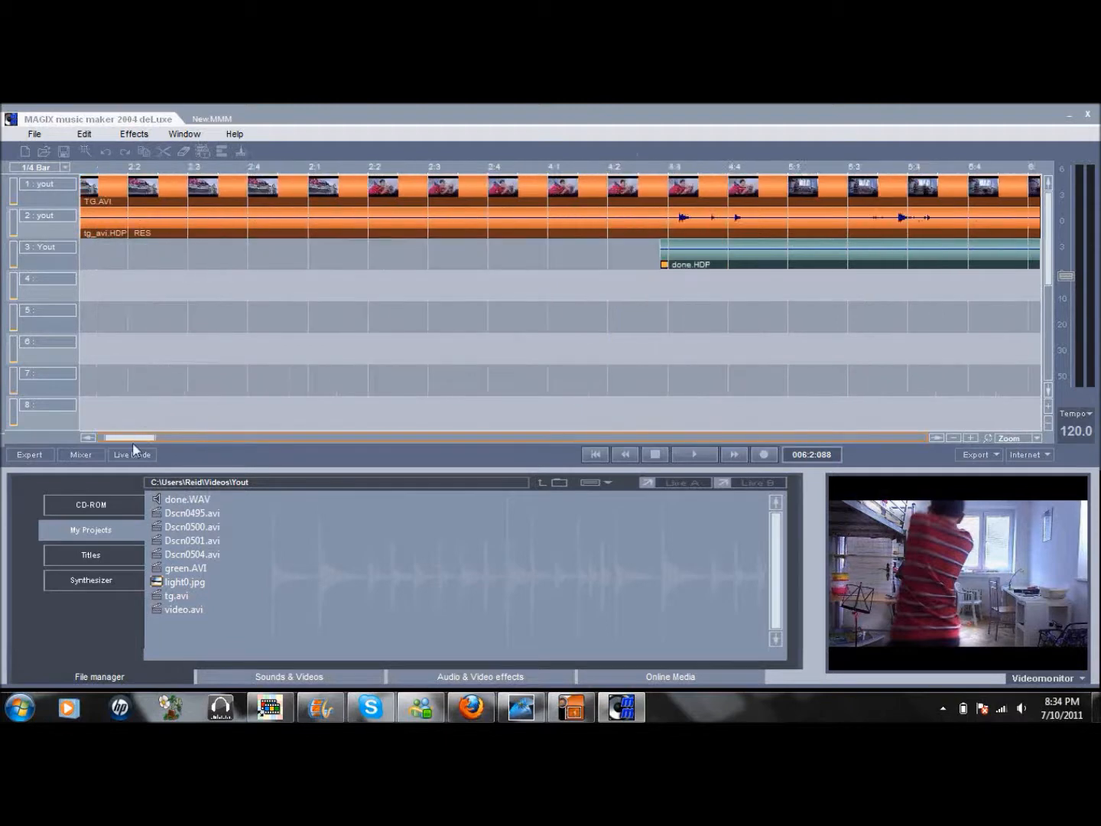
drag(971, 245, 104, 256)
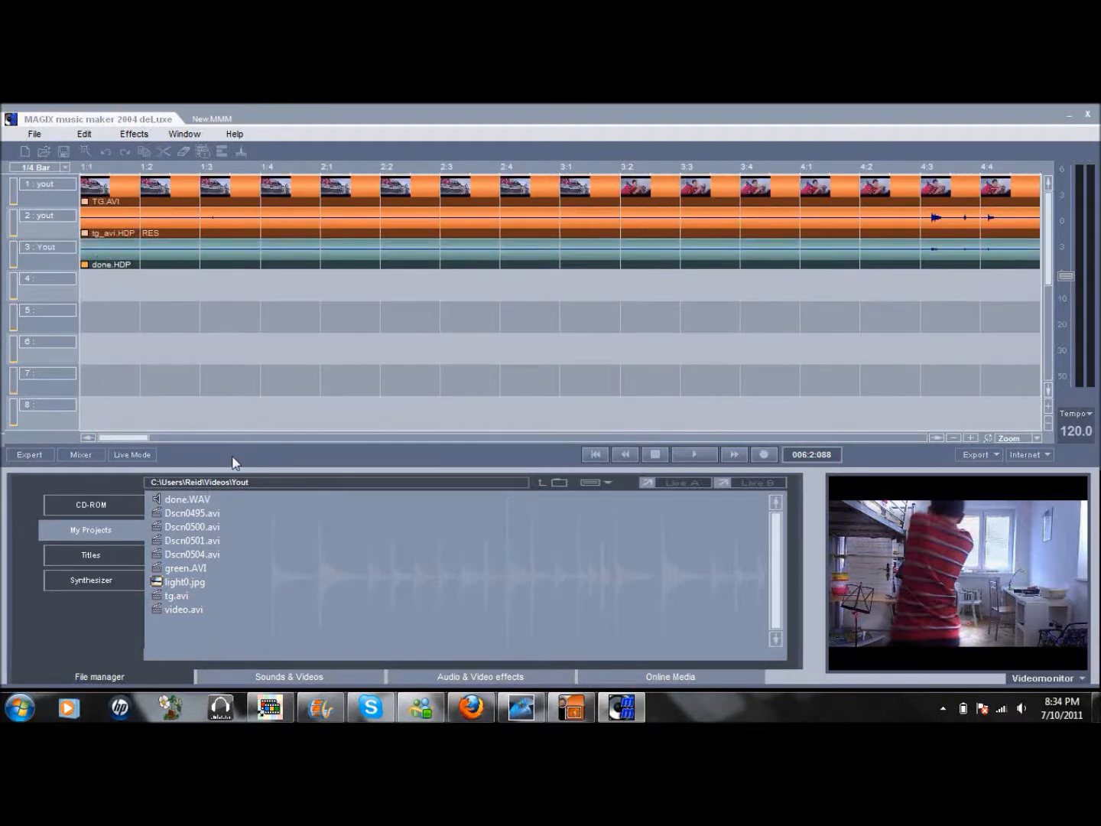
Step: Trim the beginning of the done sound on track 3 so that it starts at about bar 4:3
drag(121, 442, 237, 415)
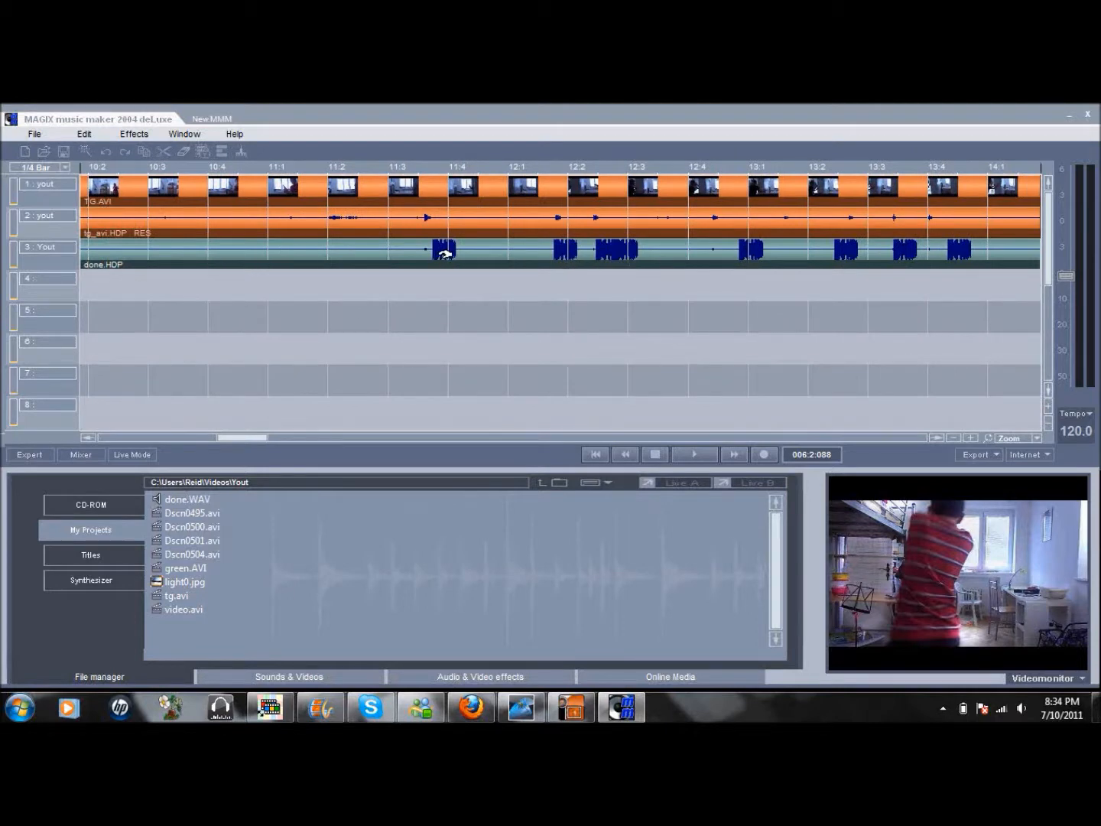
drag(549, 246, 521, 246)
drag(265, 437, 146, 438)
drag(85, 265, 936, 261)
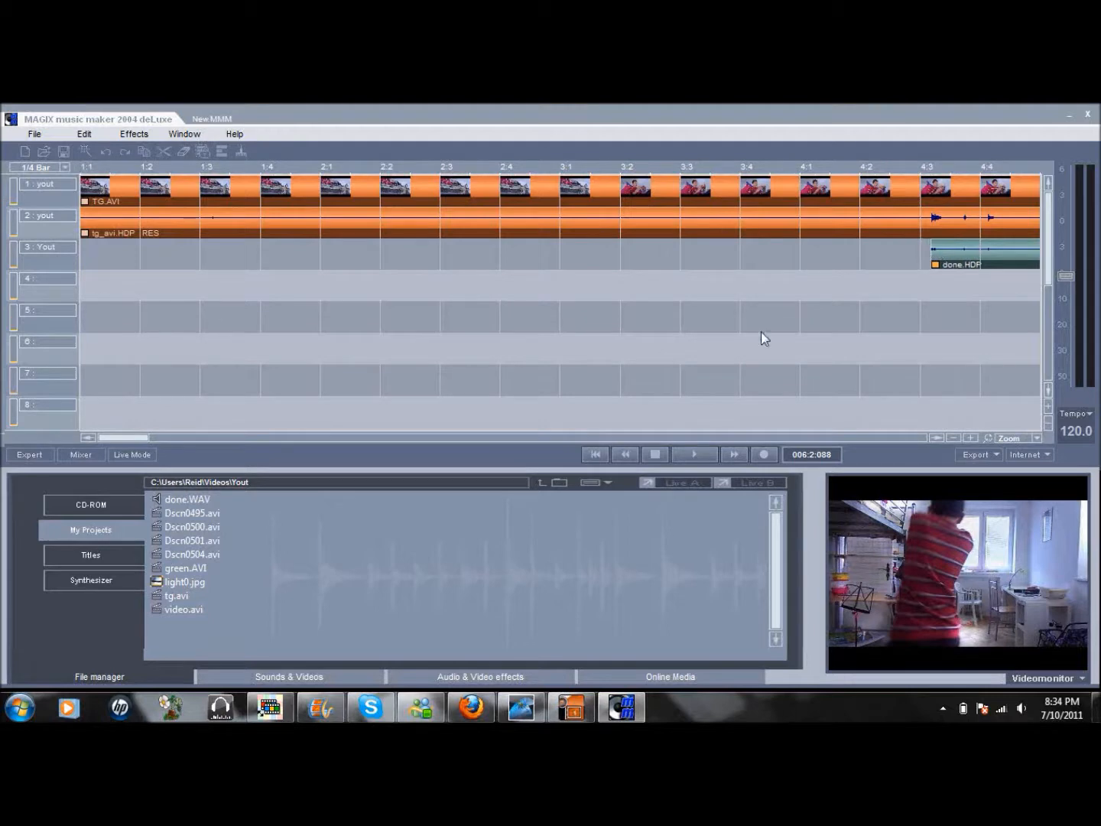
Step: Trim the done sound to start at its first loud burst, set the playback position to 006:1:029 and align the sound's start with it
drag(145, 438, 183, 438)
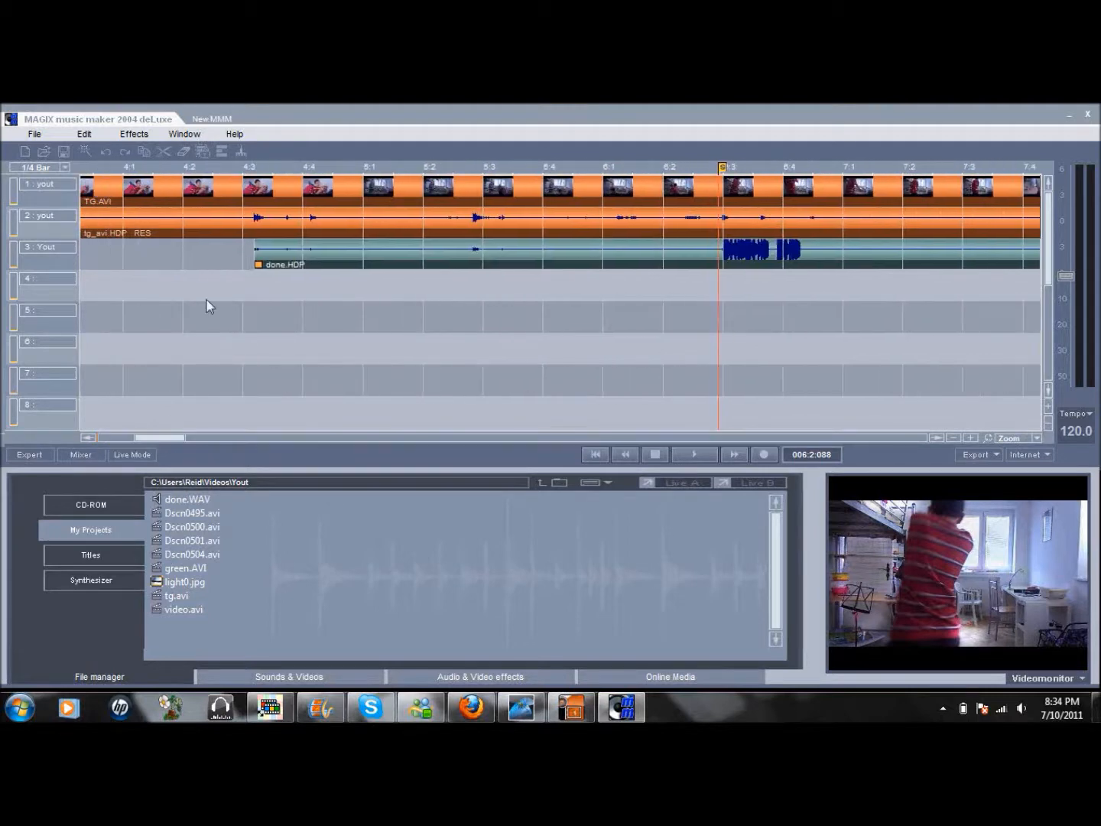
drag(269, 260, 631, 262)
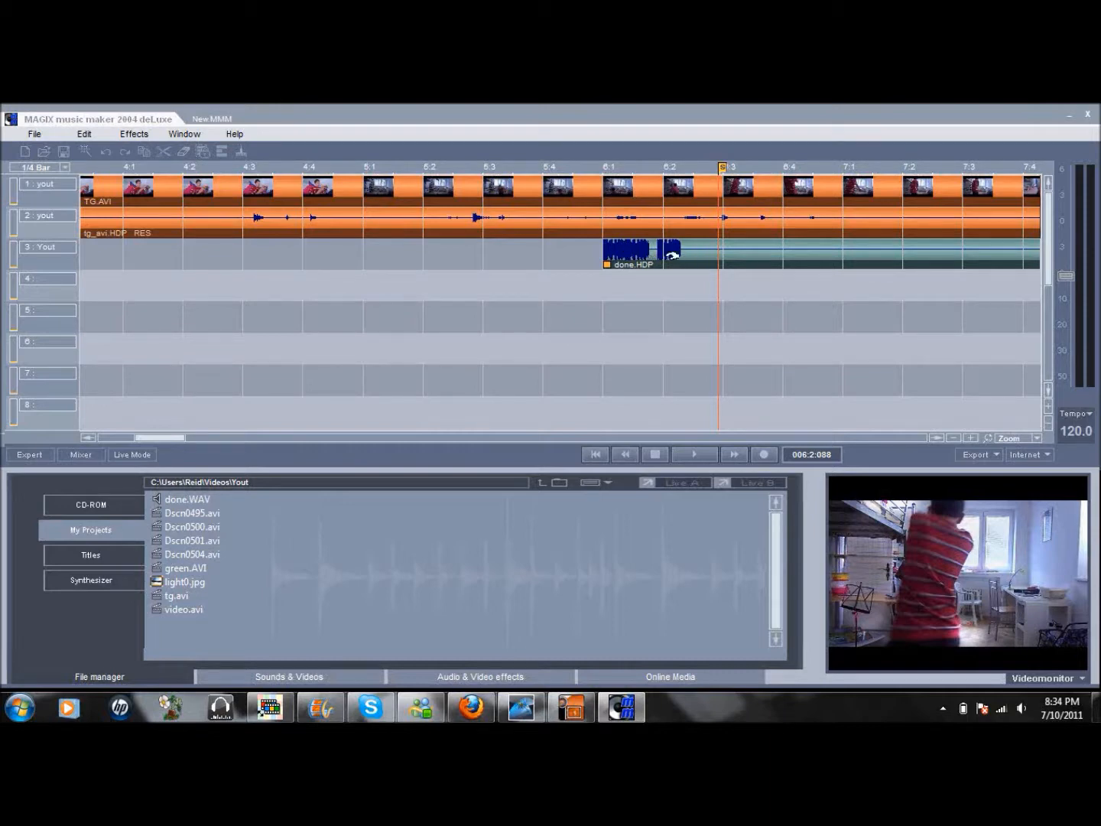
drag(603, 169, 624, 175)
drag(649, 245, 667, 250)
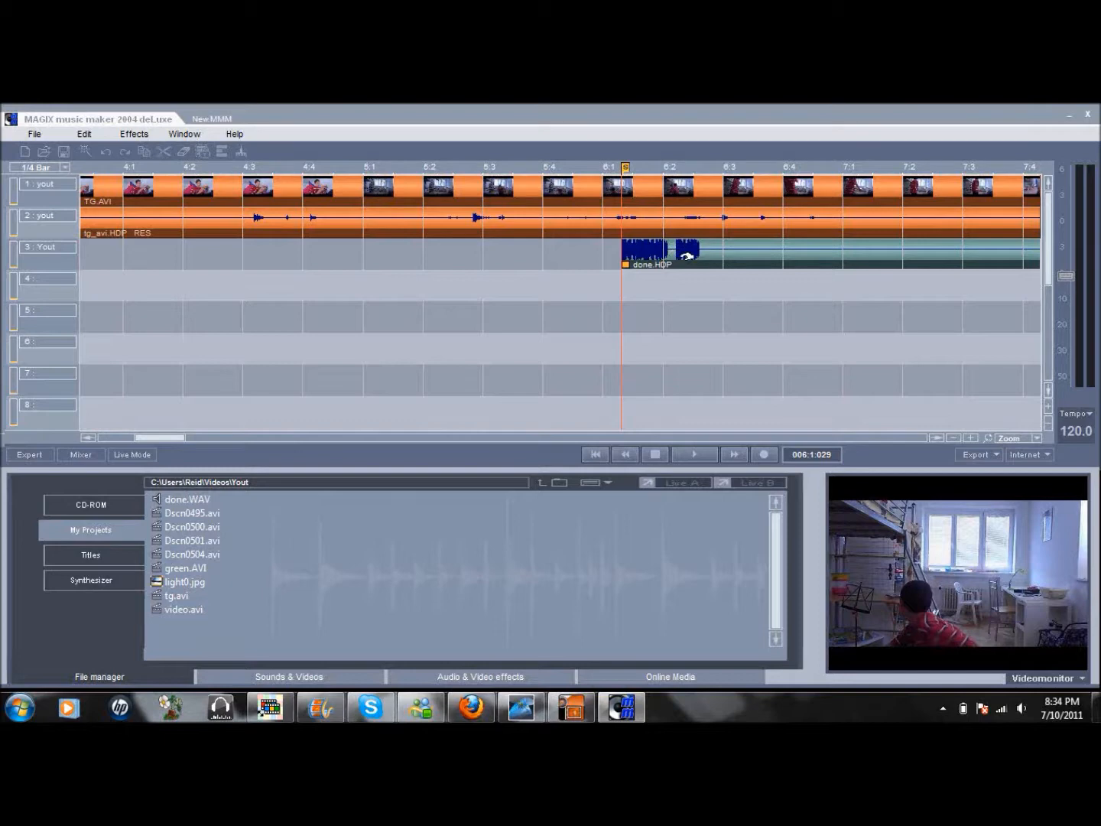
Step: Try out the preset volume levels of the done sound on track 3
right_click(657, 259)
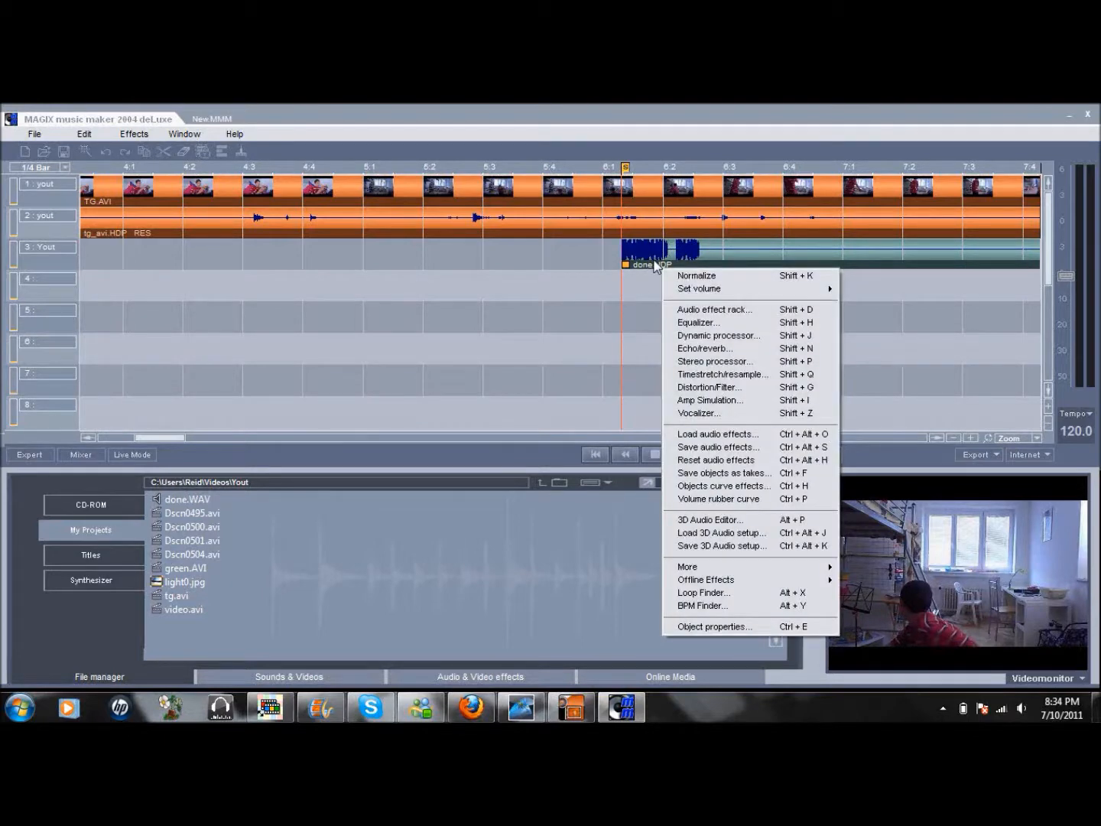
mouse_move(767, 291)
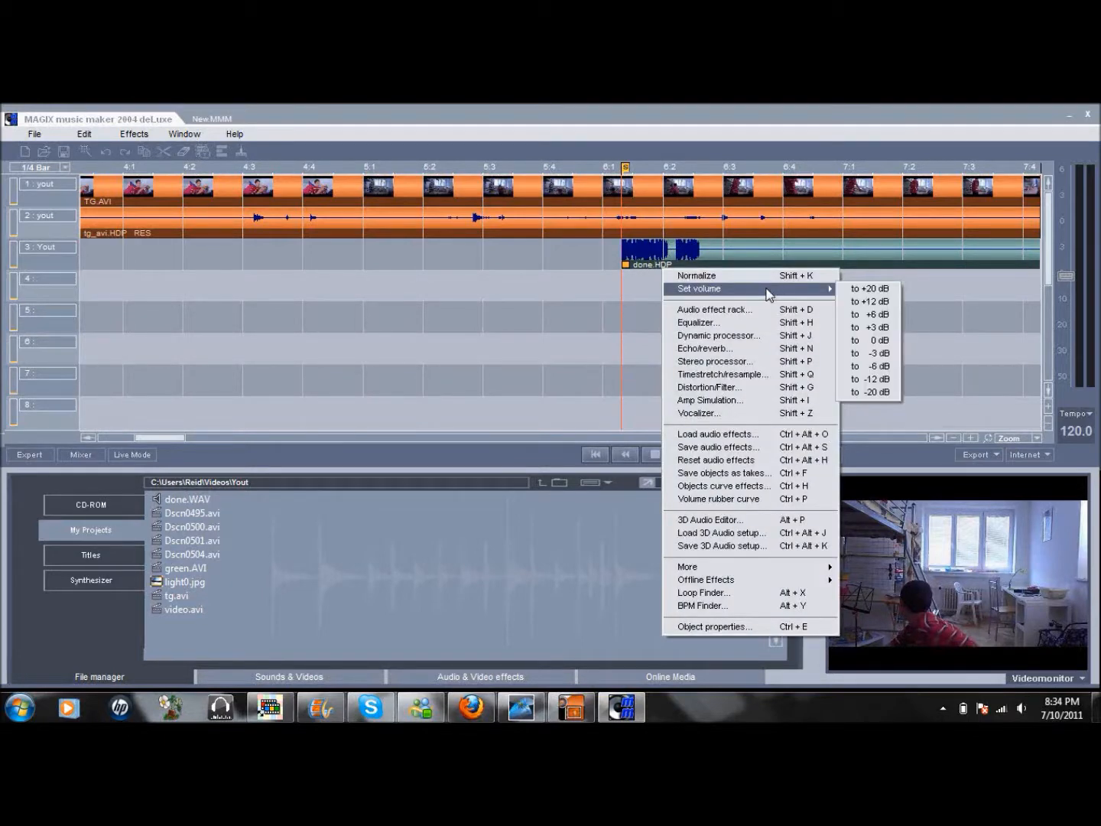
click(871, 288)
right_click(806, 268)
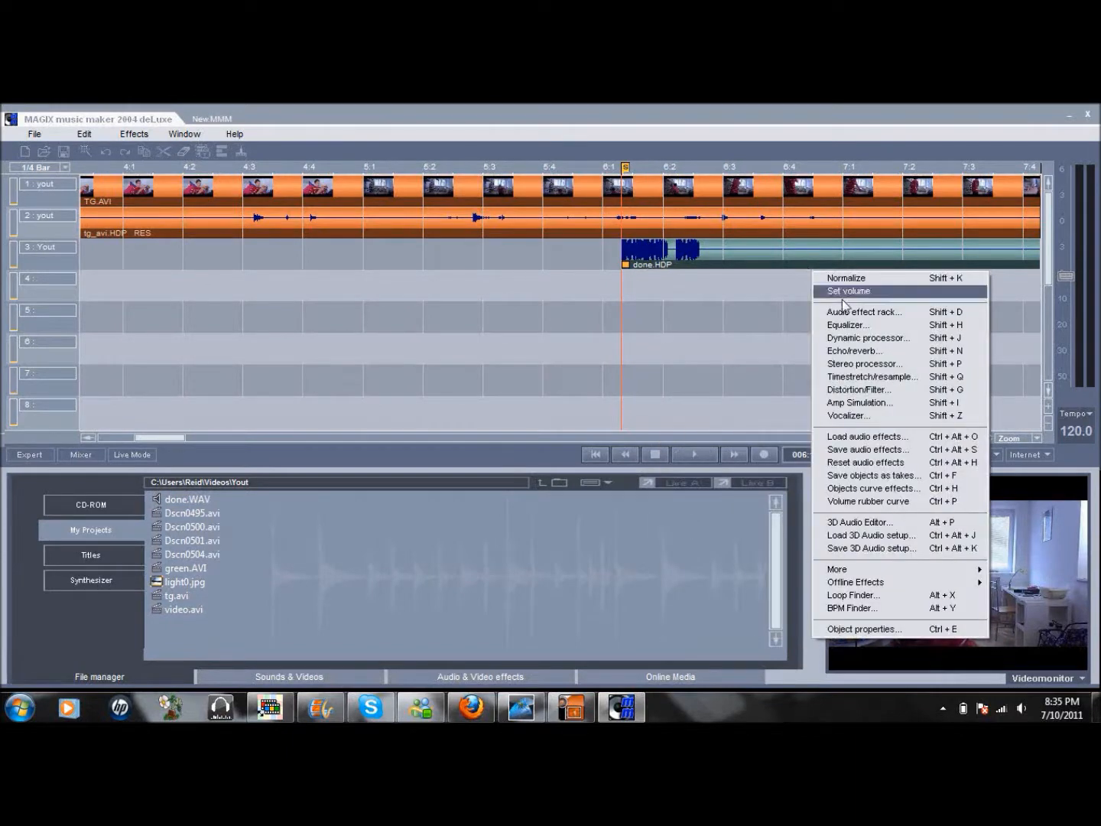
mouse_move(854, 299)
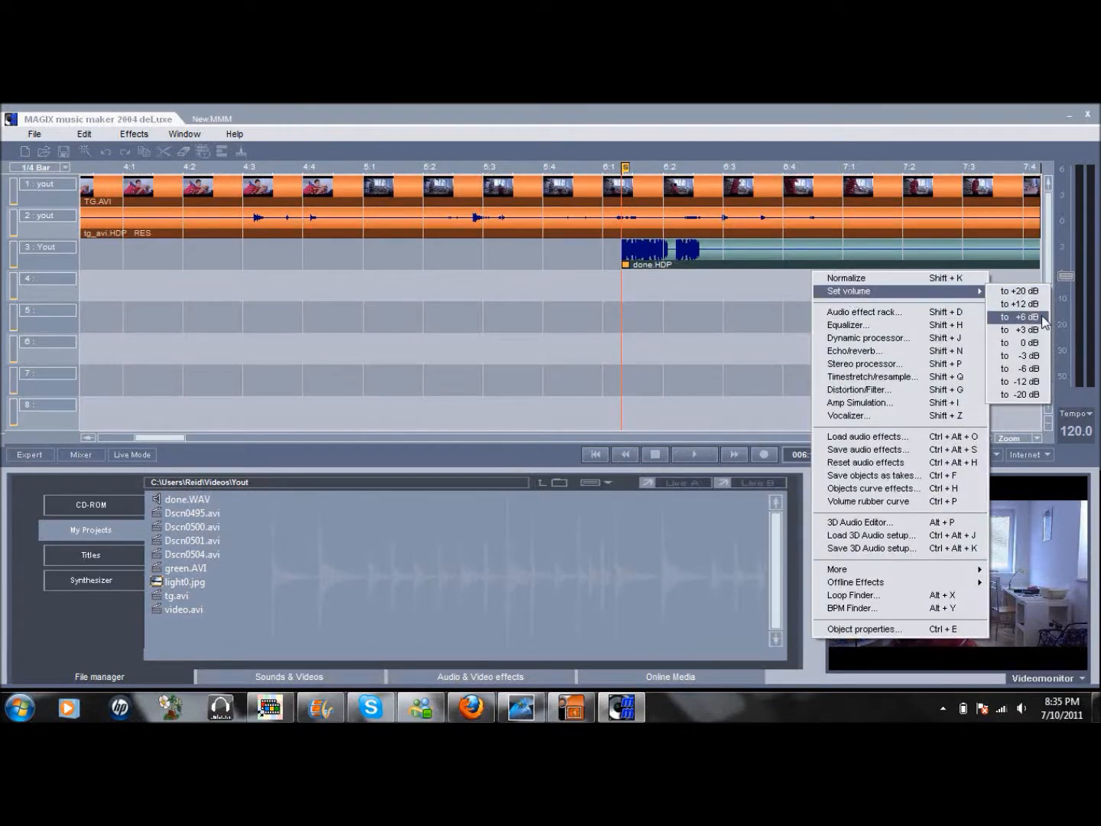
click(1041, 361)
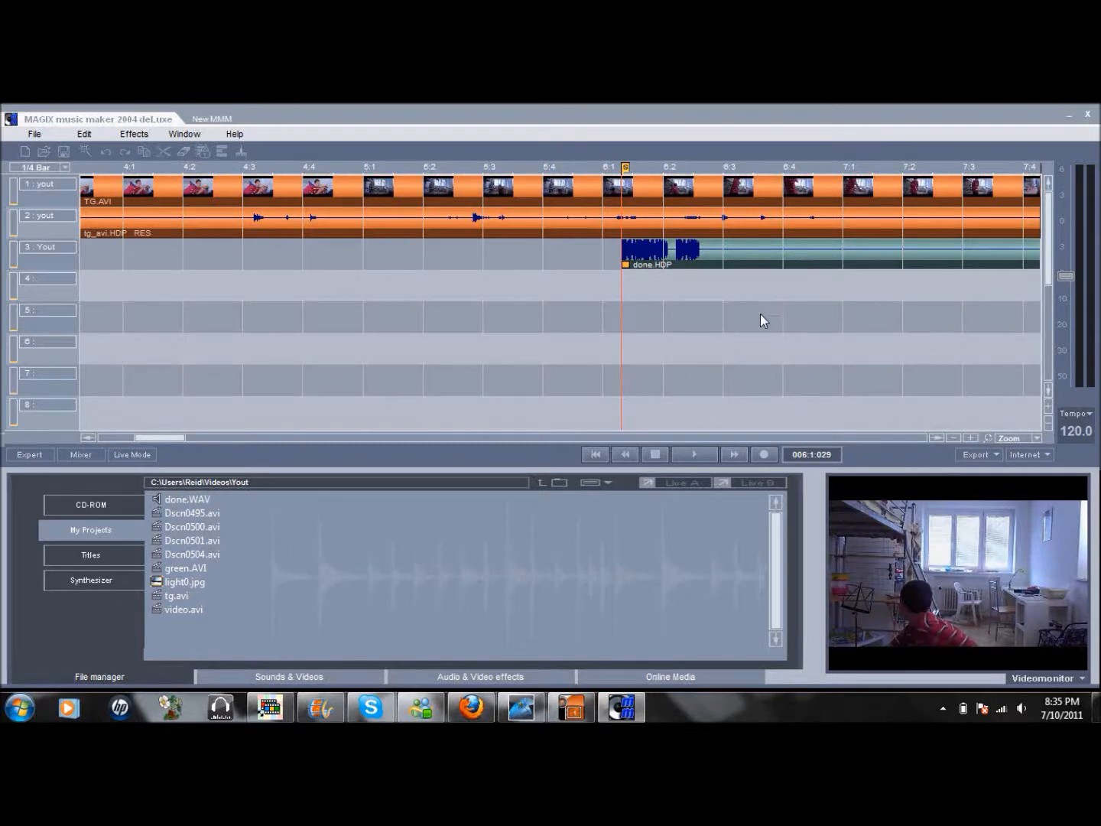
Step: Try the audio effect rack on the done sound with a lowered 60 Hz band, 0.6 tones pitch and 130.9 BPM tempo, and discard the changes
right_click(692, 260)
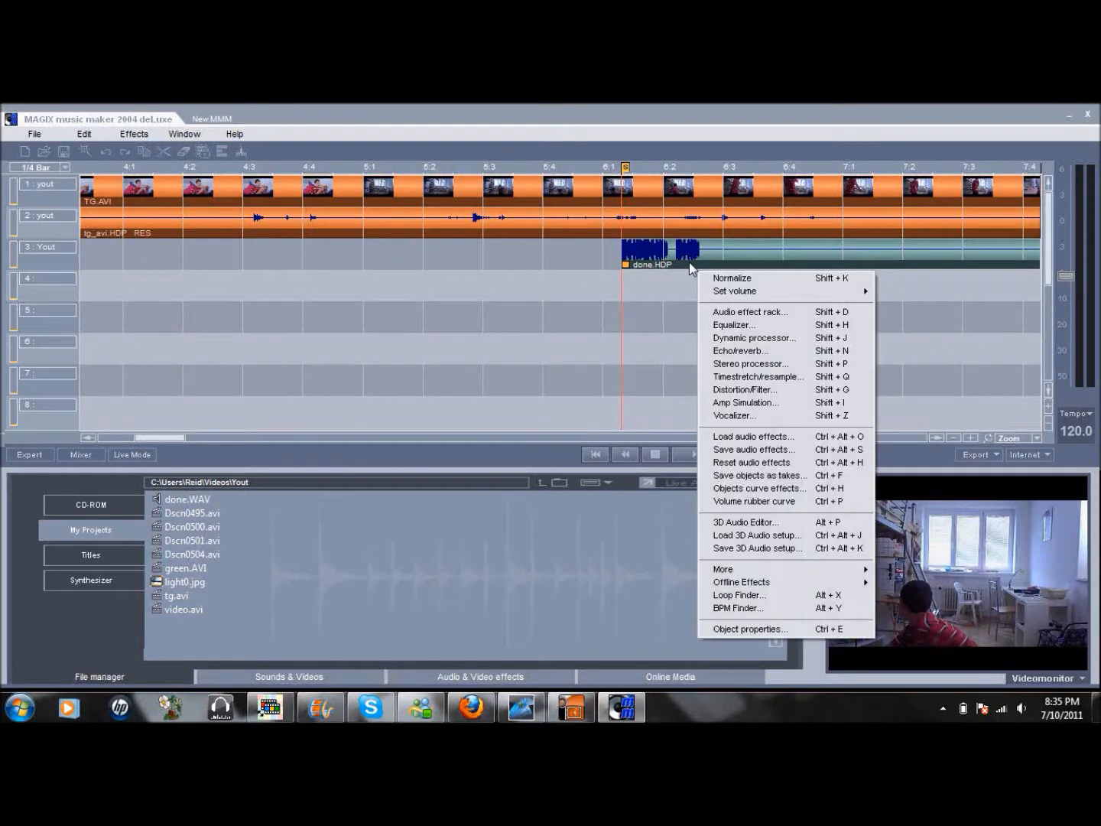
mouse_move(796, 297)
click(820, 312)
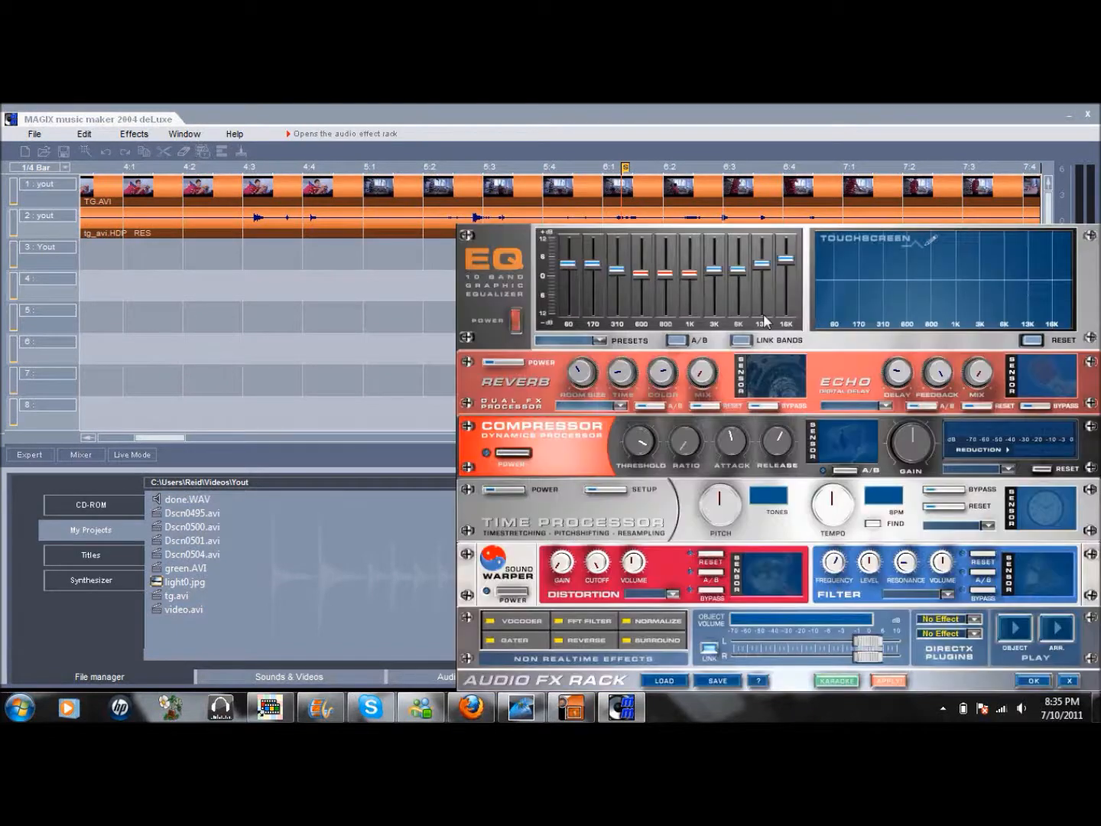
click(864, 271)
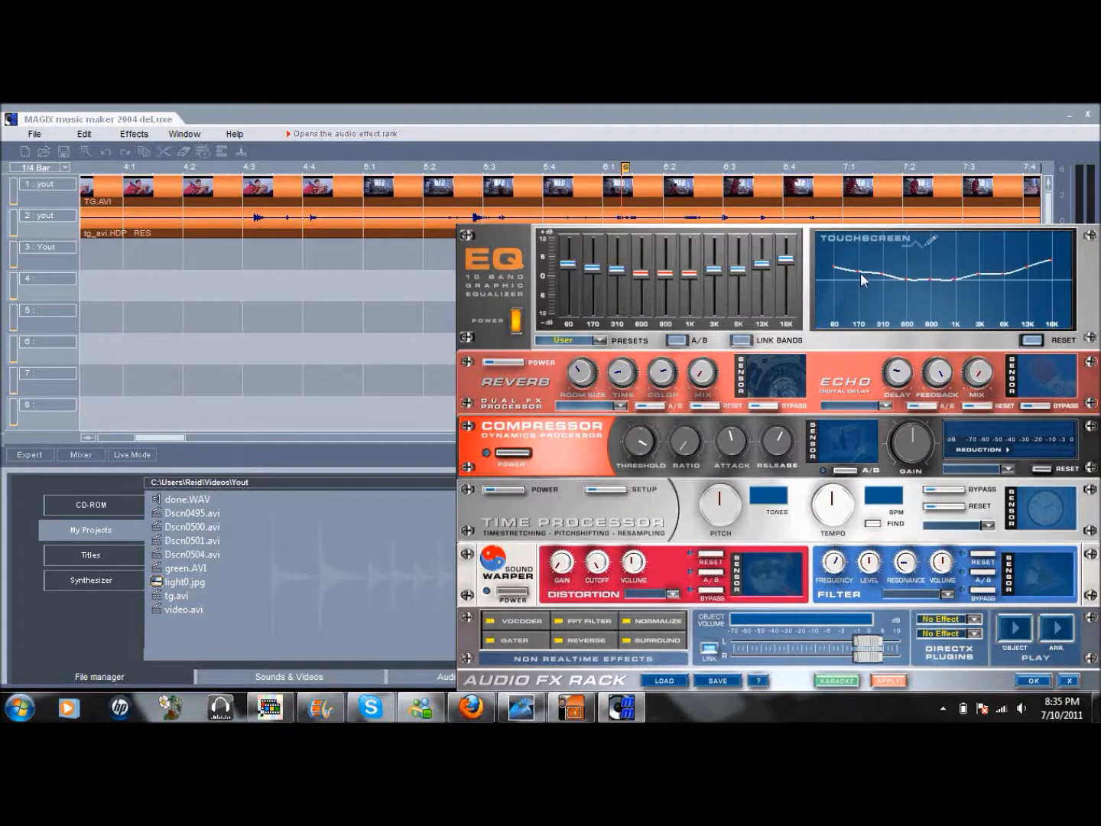
drag(854, 272, 840, 295)
drag(718, 498, 719, 489)
drag(824, 501, 861, 562)
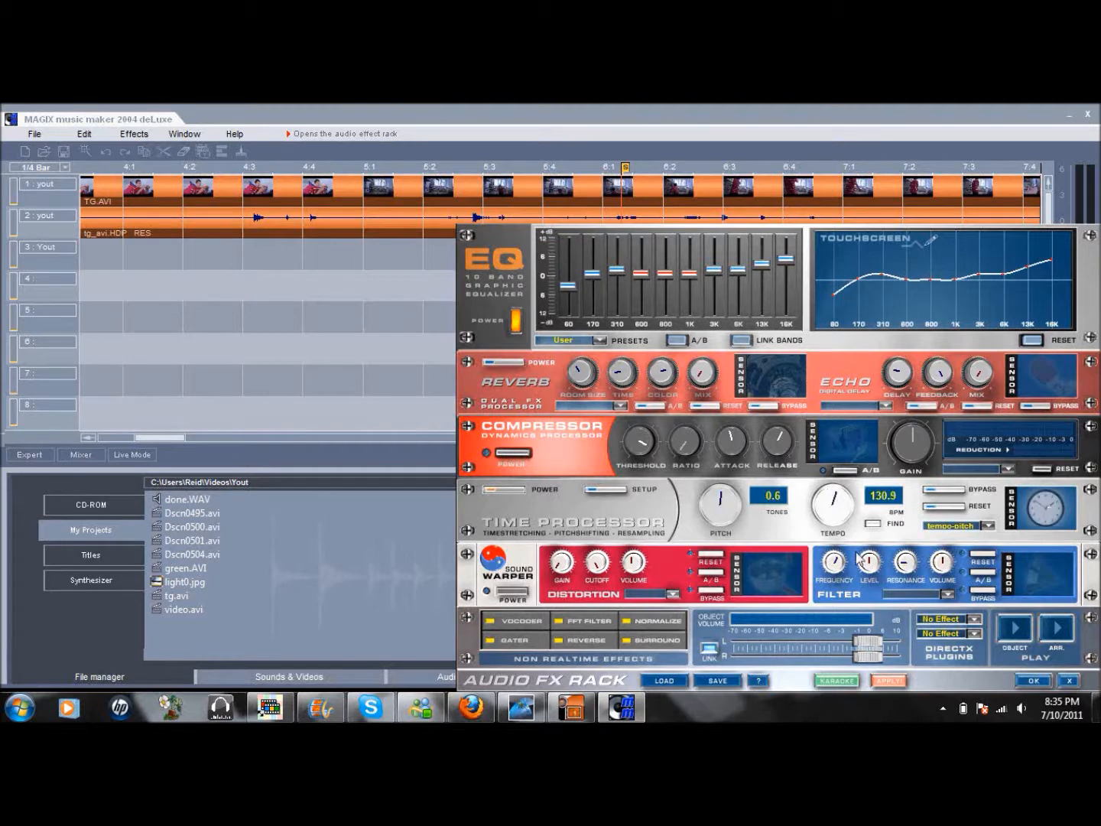
click(1072, 683)
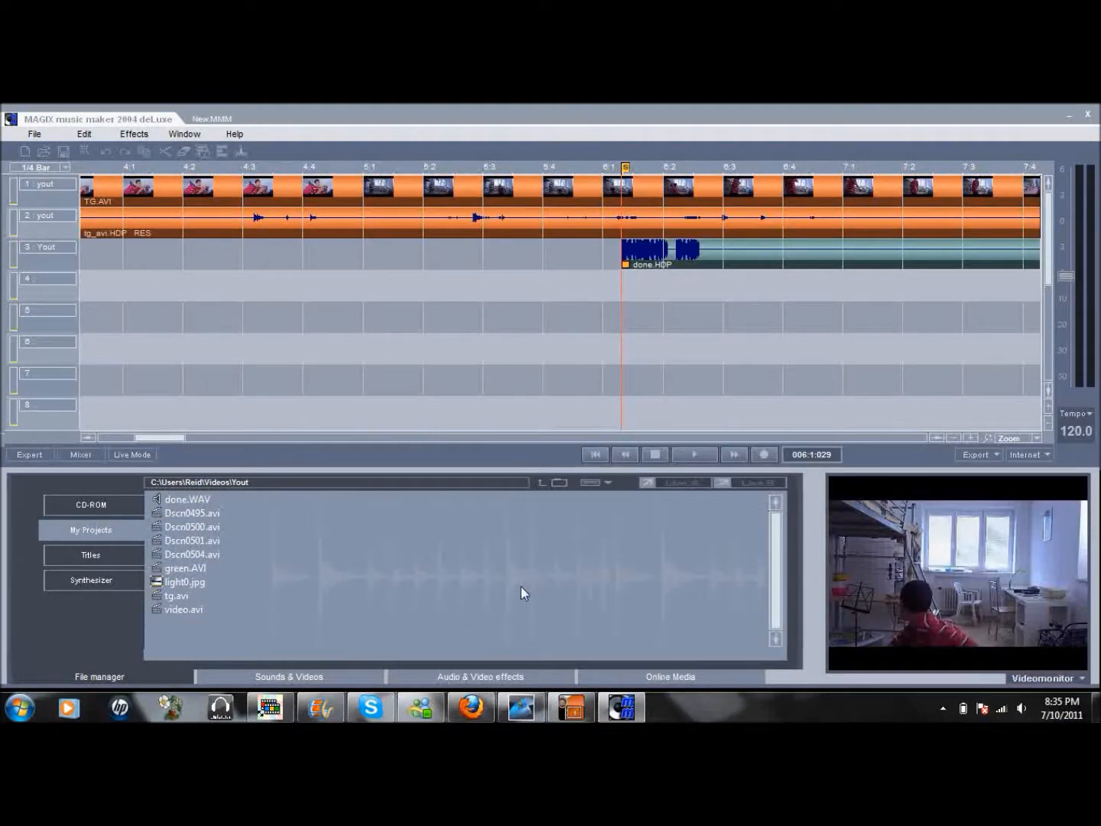
Step: Switch to Windows Live Movie Maker and add the tg.avi video from the Yout folder in Videos
mouse_move(327, 718)
click(319, 707)
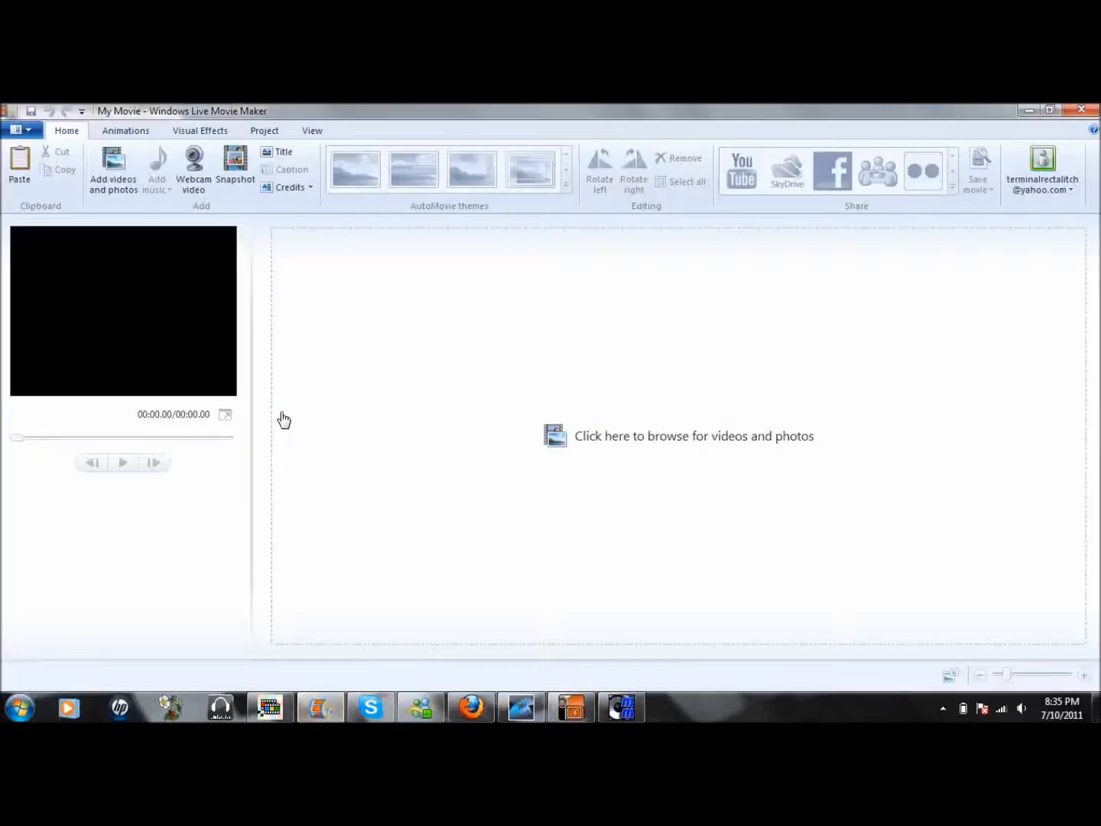
click(124, 176)
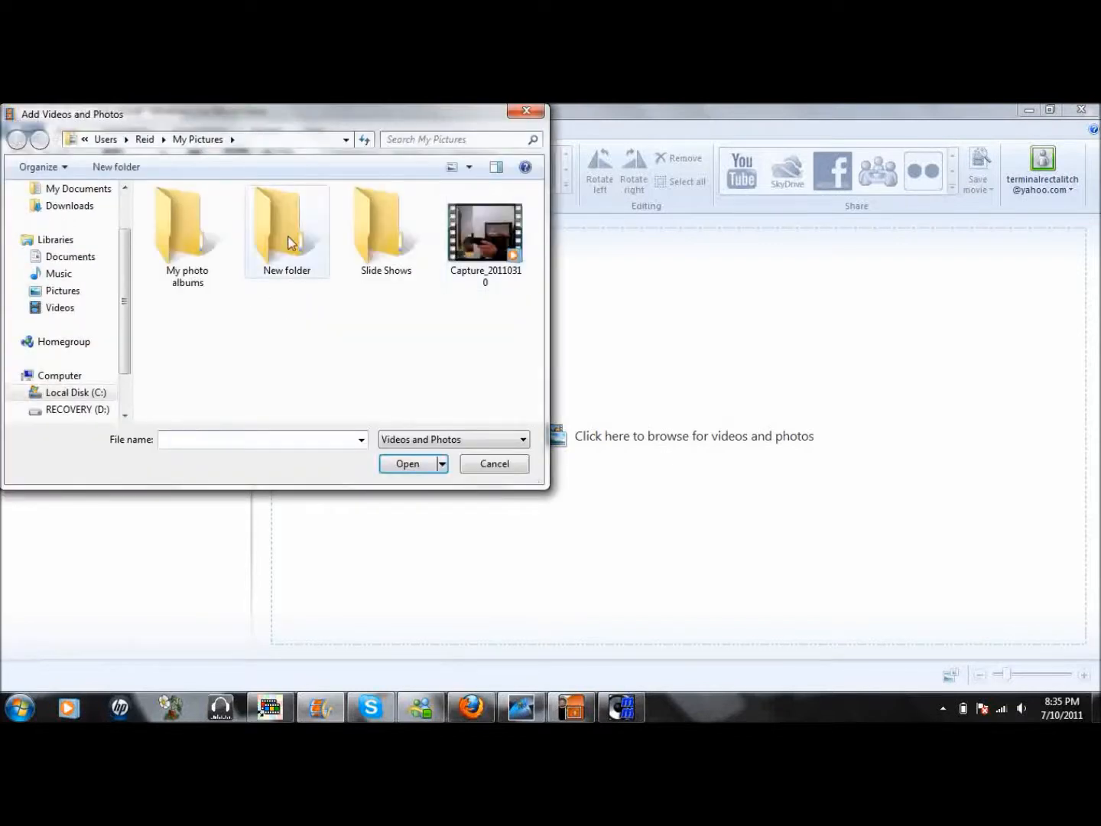
click(76, 310)
double_click(268, 381)
double_click(409, 385)
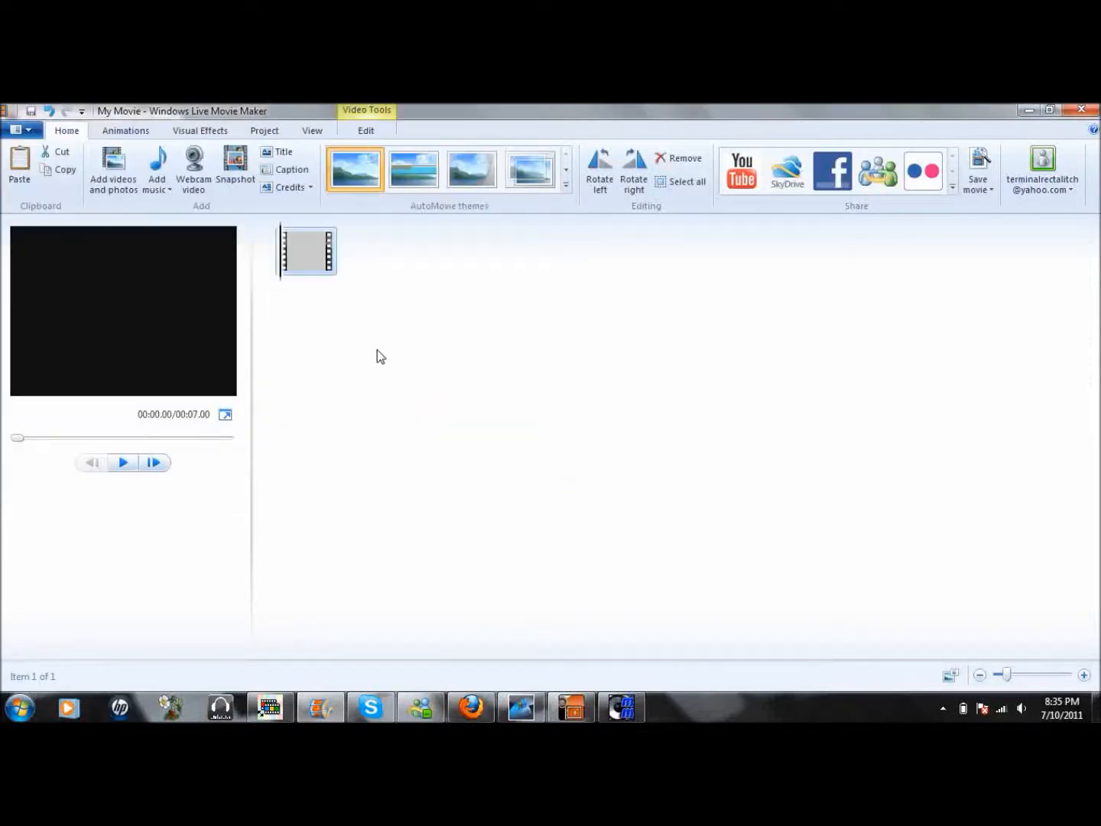
Step: Try the tg.avi clip at 0.25x speed and return its speed to 1x
mouse_move(283, 263)
mouse_down()
mouse_move(319, 262)
mouse_move(265, 265)
mouse_up()
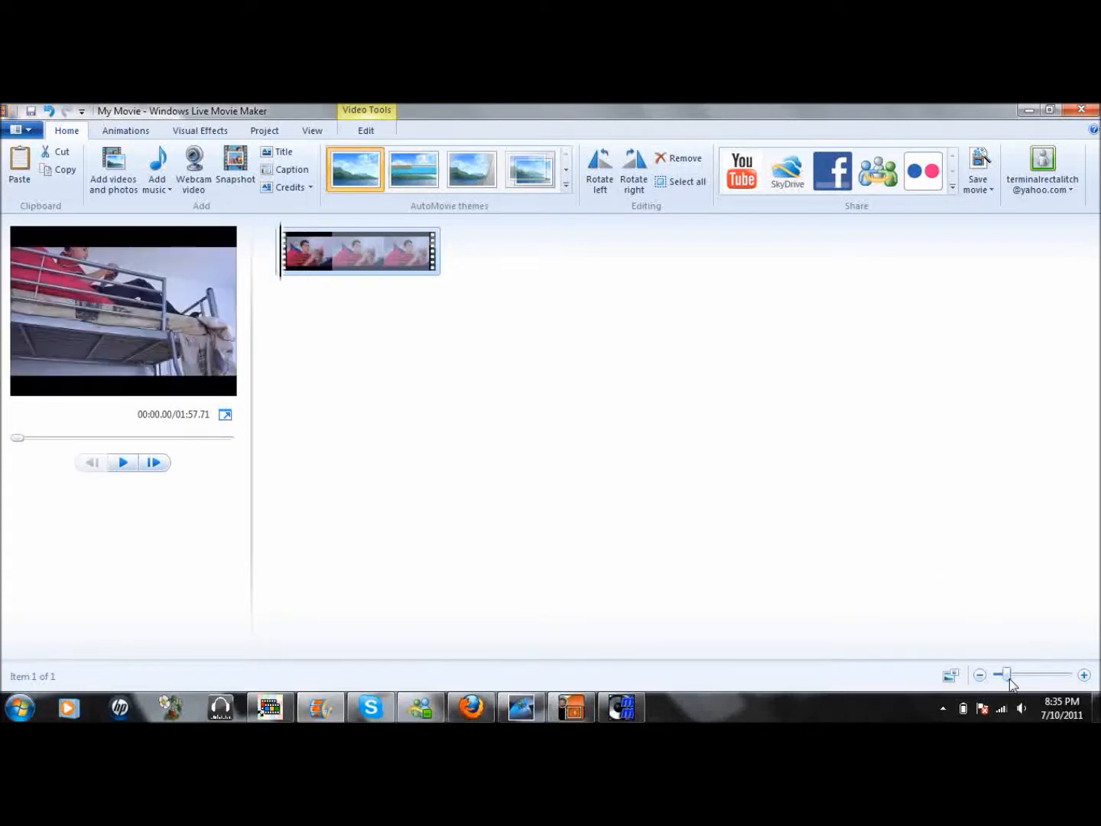
drag(1008, 676, 1033, 678)
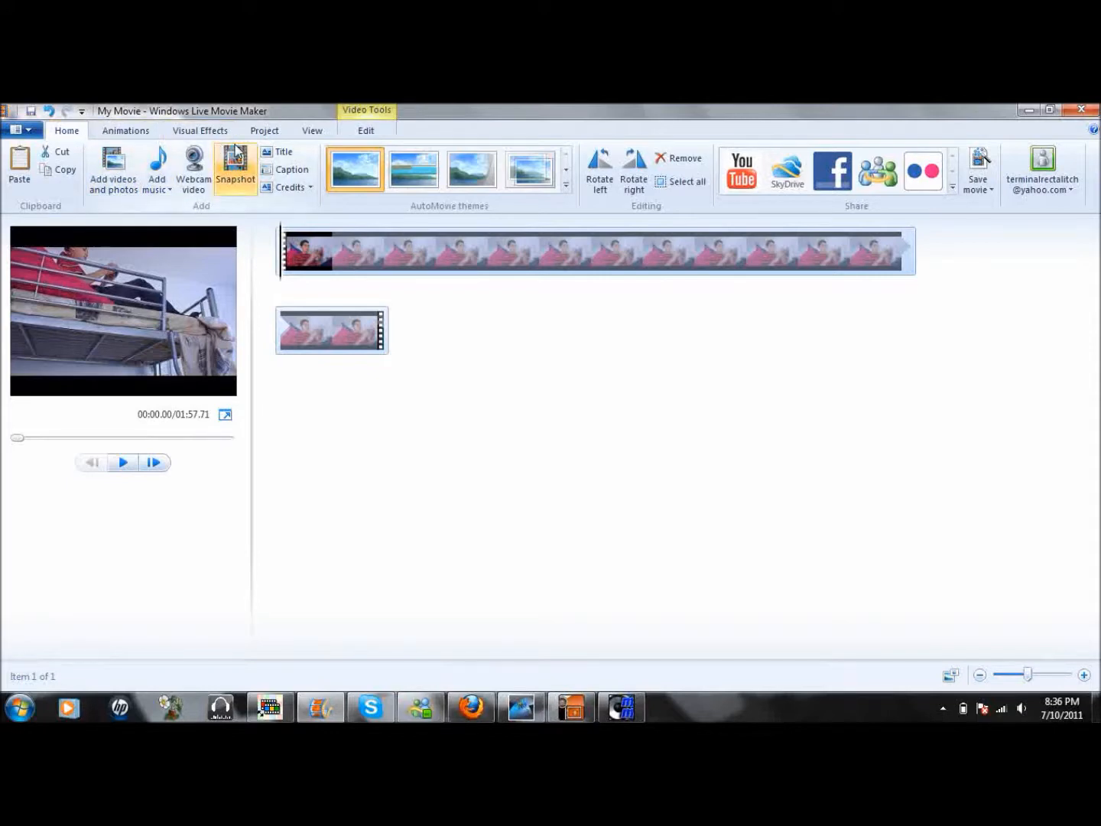
click(383, 130)
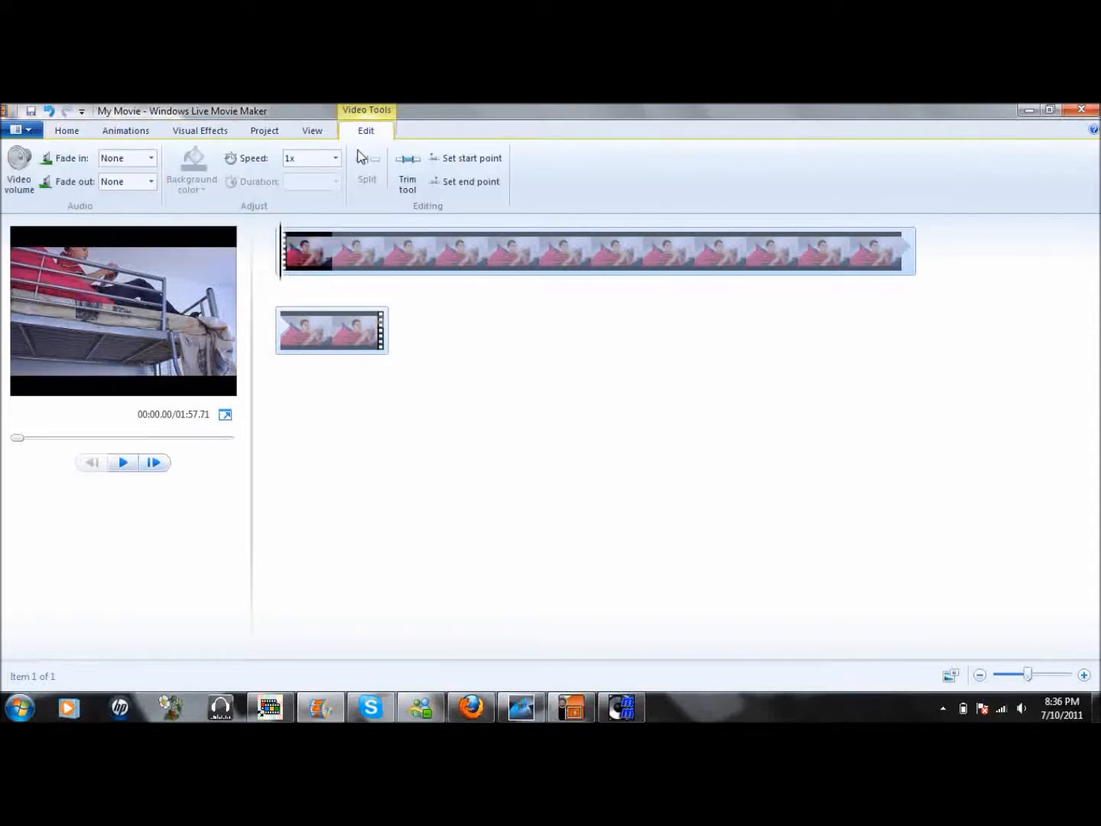
click(335, 158)
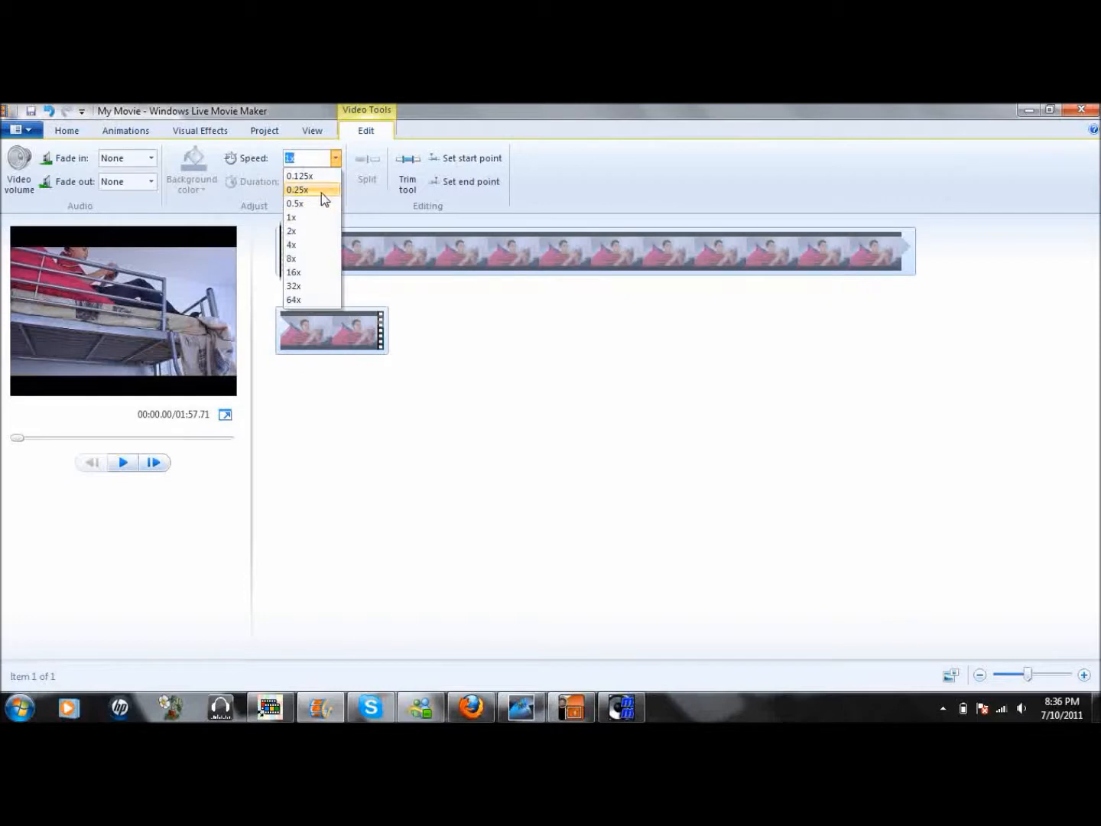
click(320, 191)
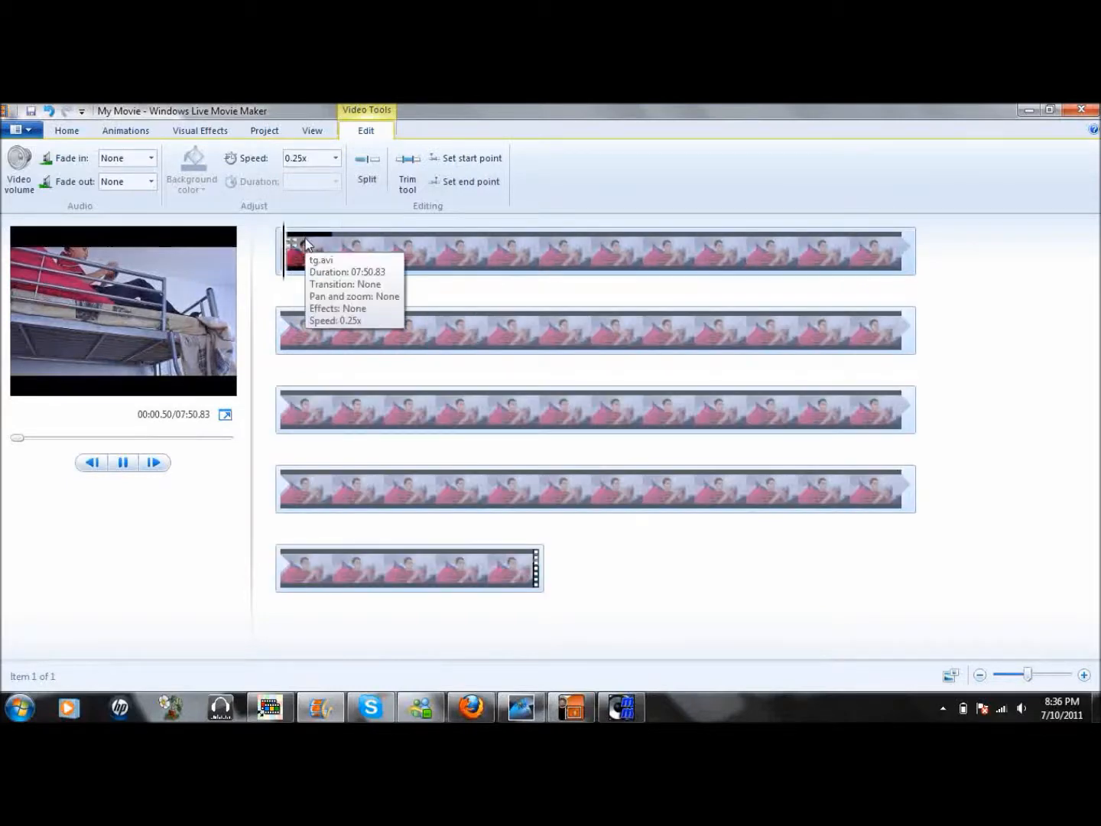
click(334, 159)
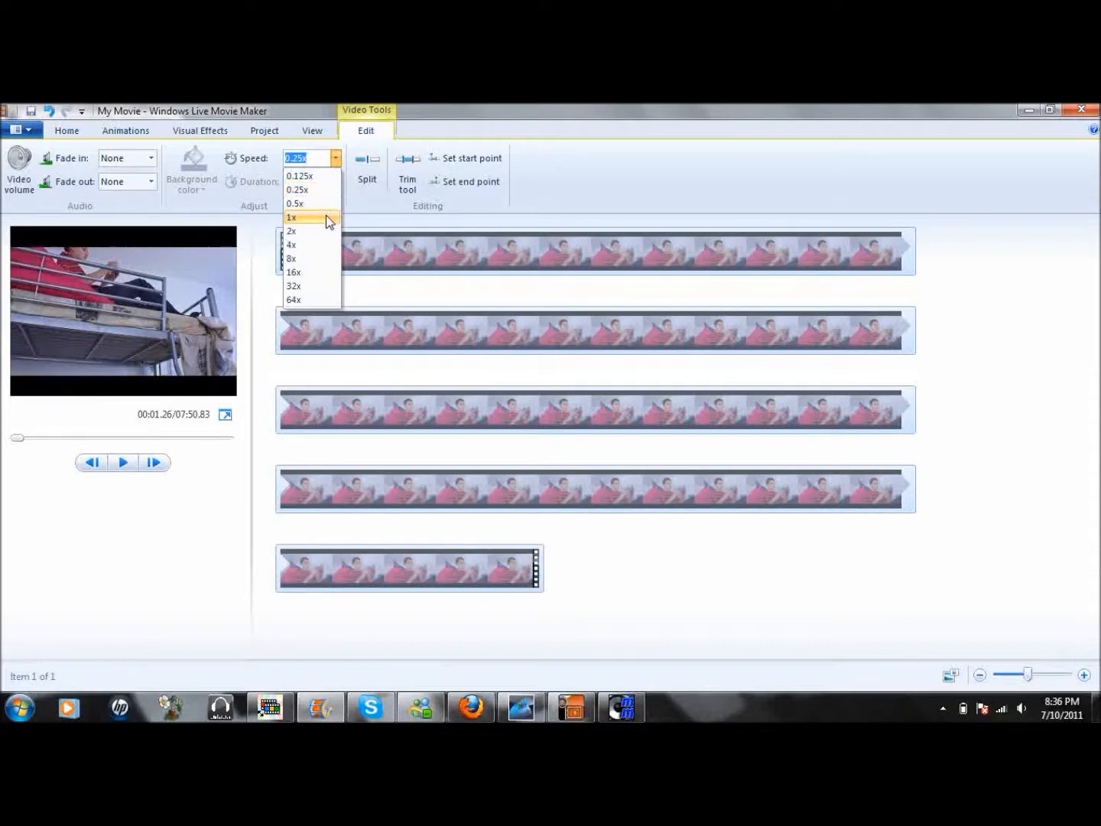
click(326, 216)
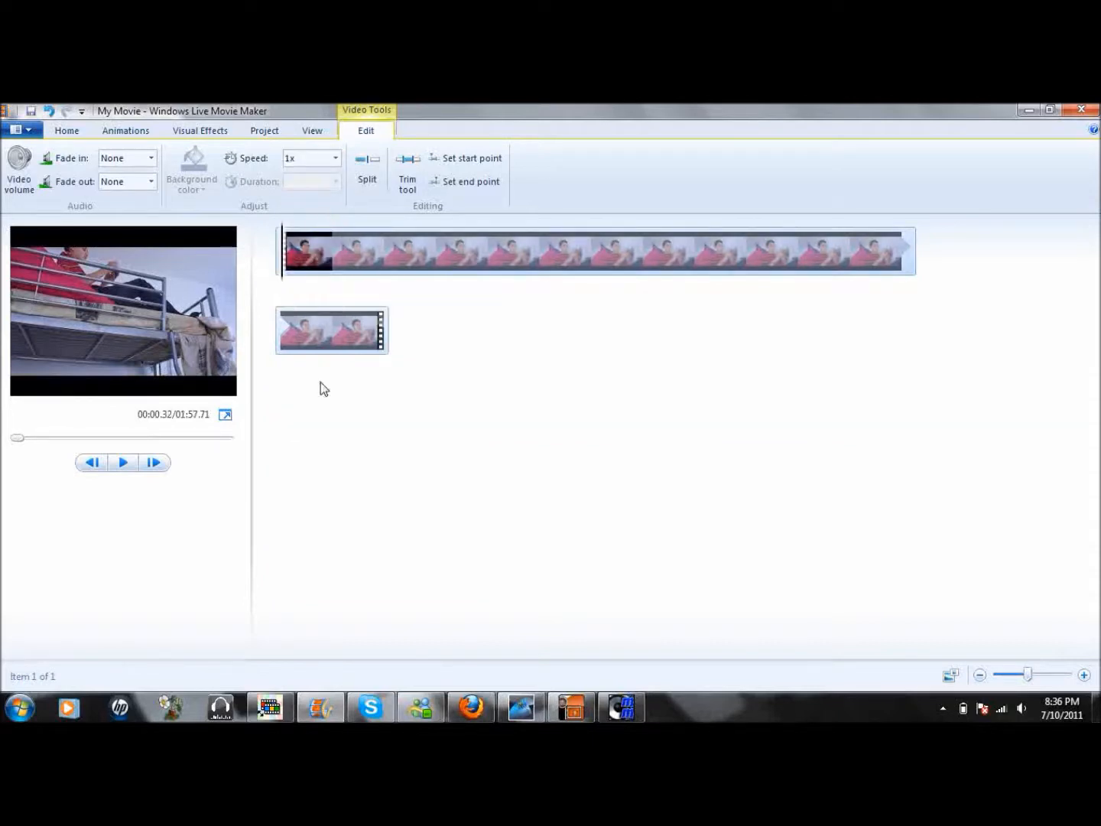
click(642, 715)
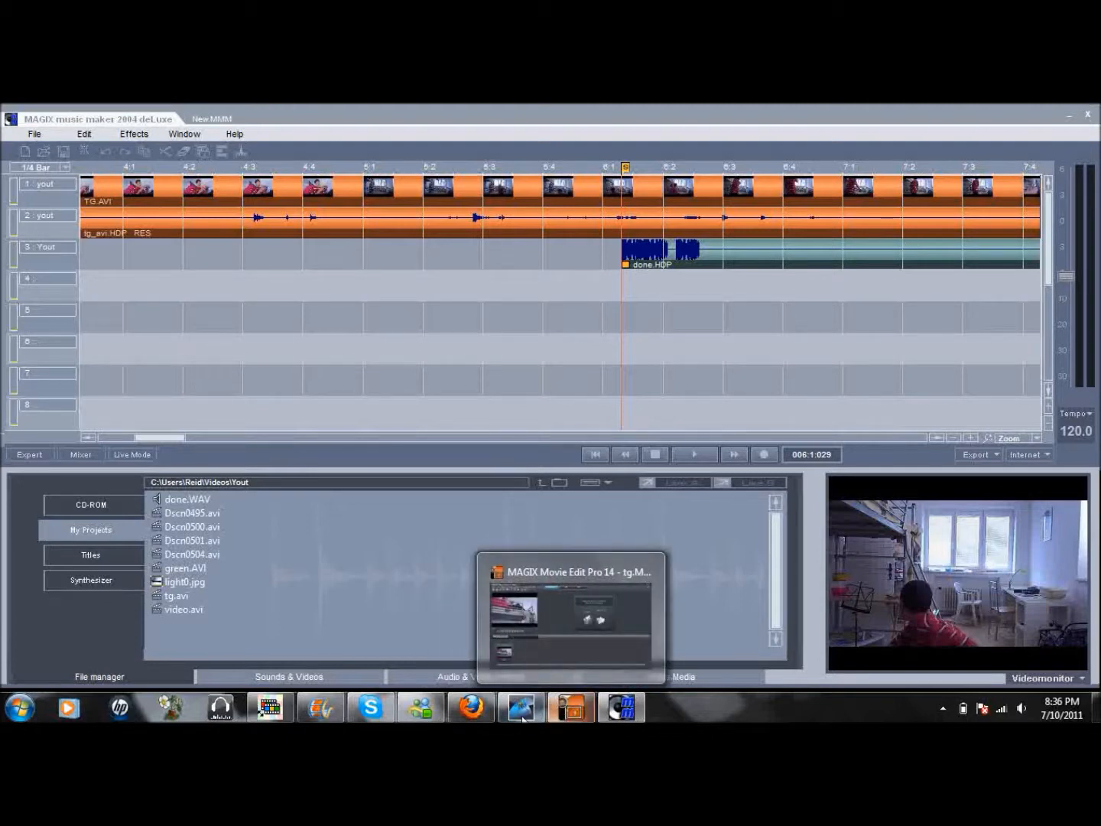
mouse_move(472, 708)
click(320, 708)
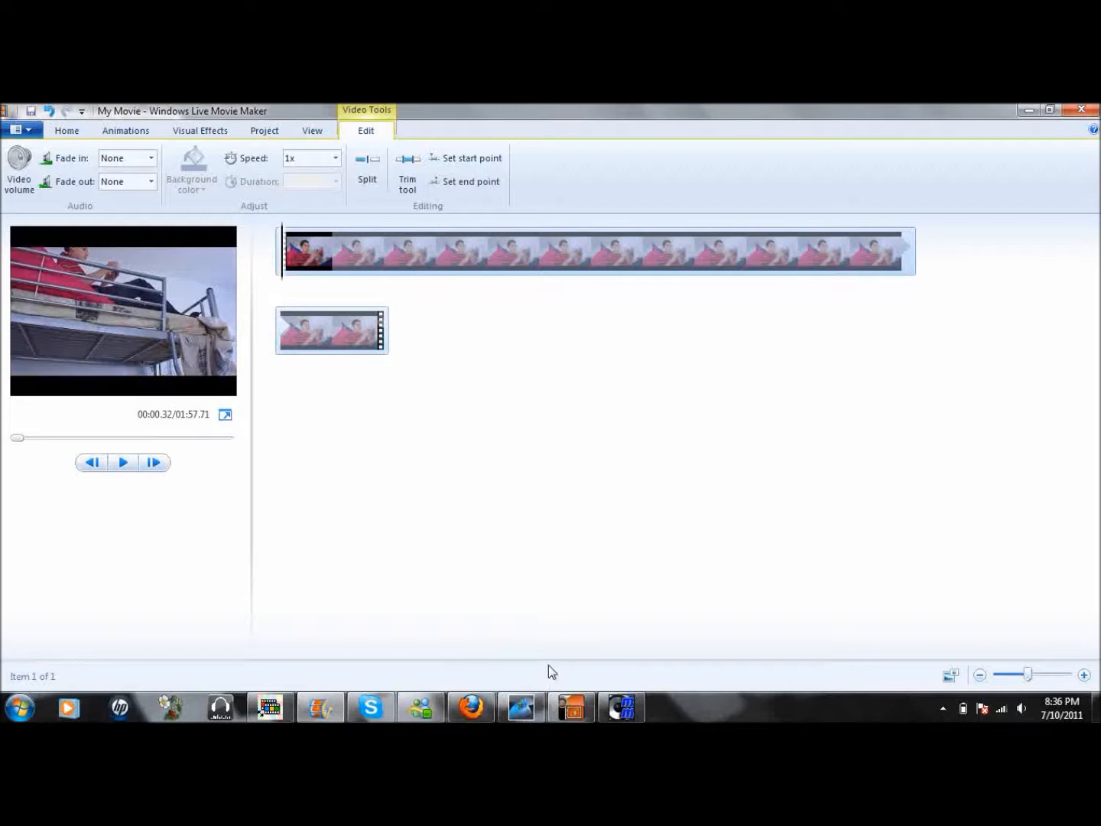
click(67, 130)
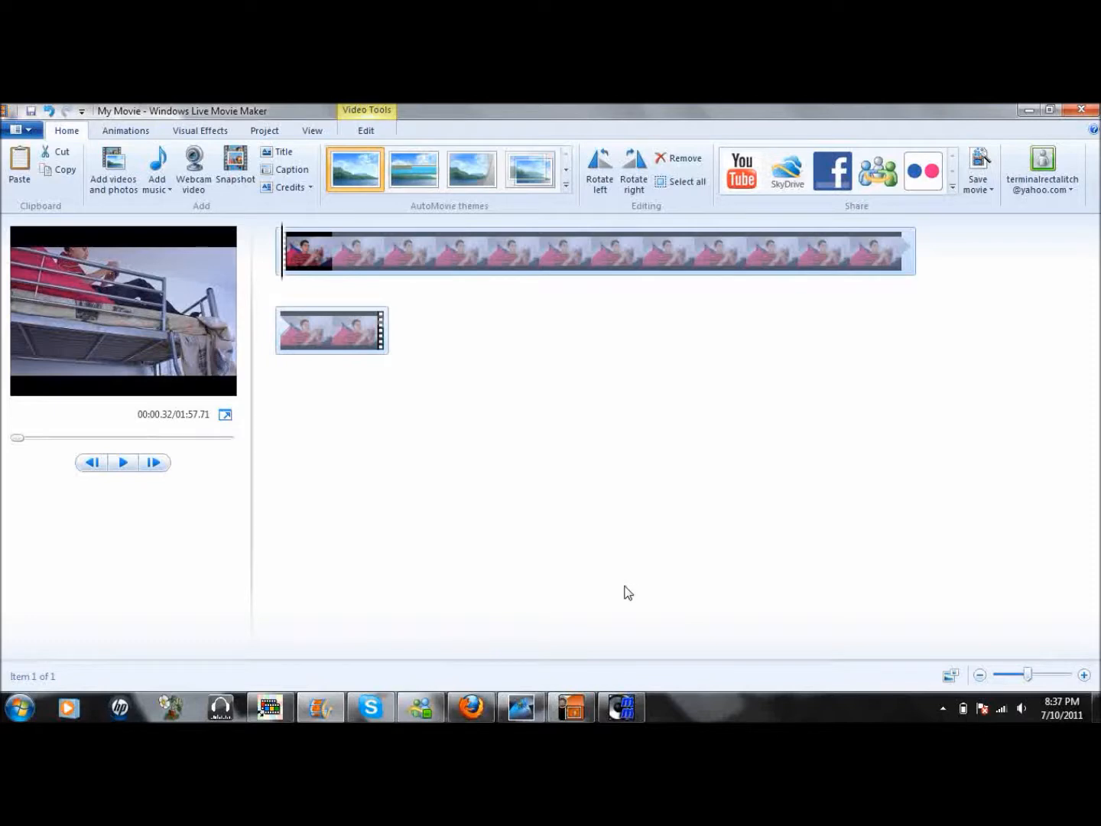
Step: Switch to Wax, move the timeline playhead to 00:00:08.18, and bring up the Debut Video Capture window
key(alt+Tab)
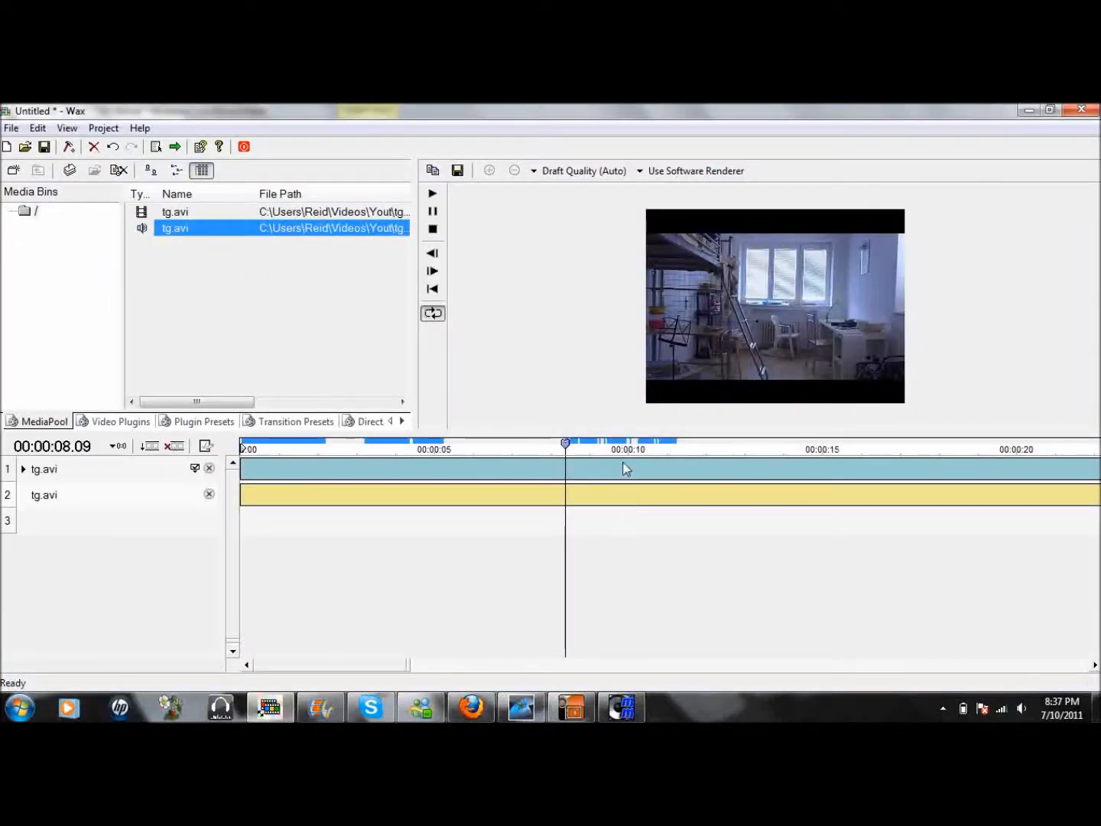
drag(623, 447, 580, 445)
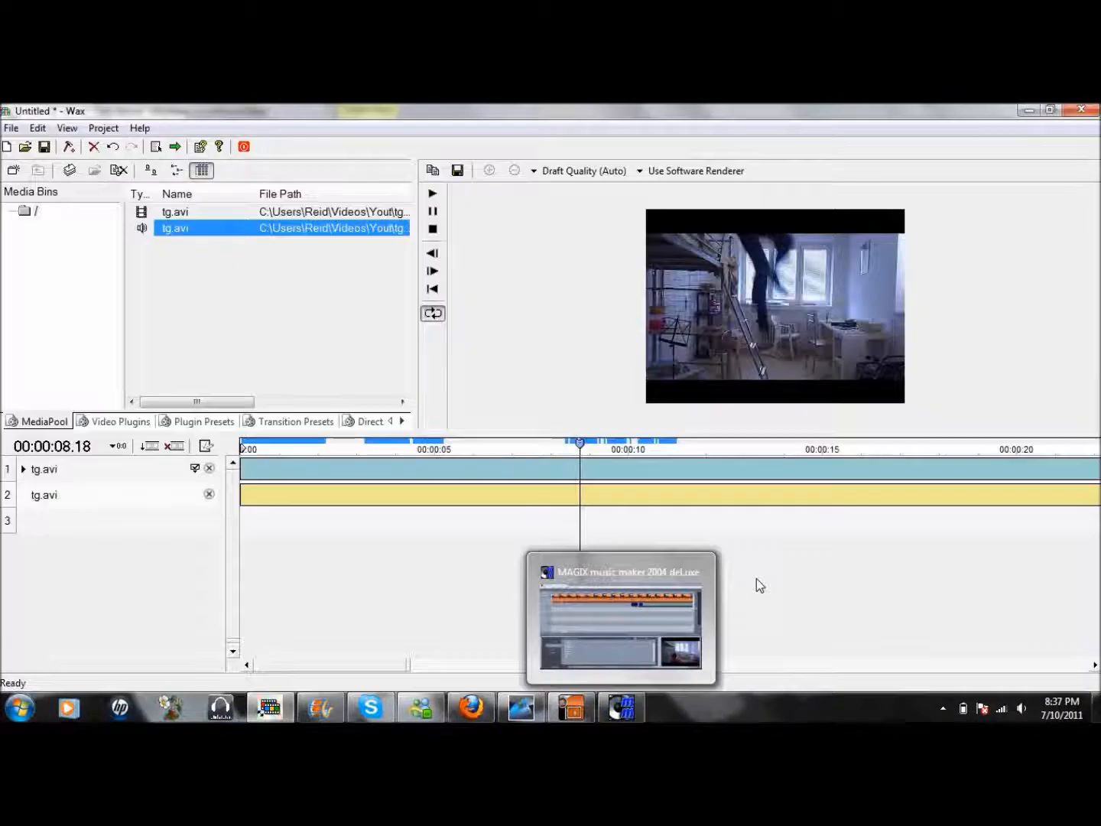
click(539, 710)
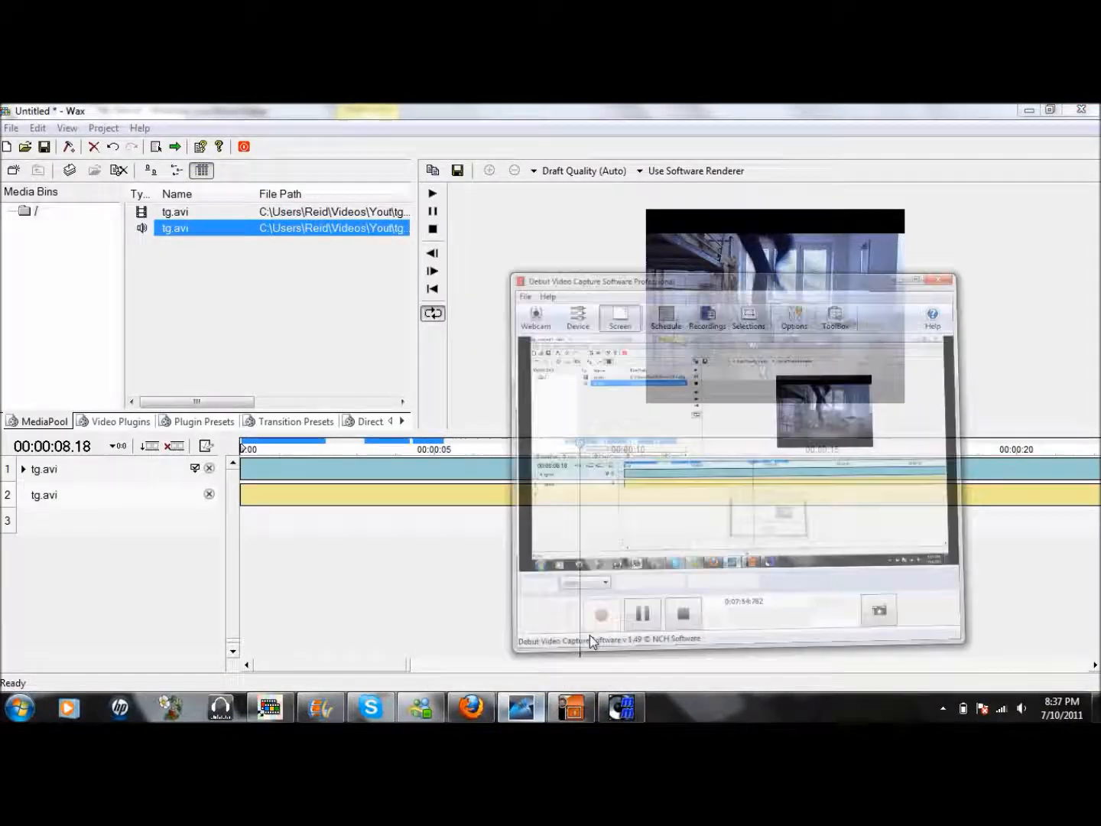